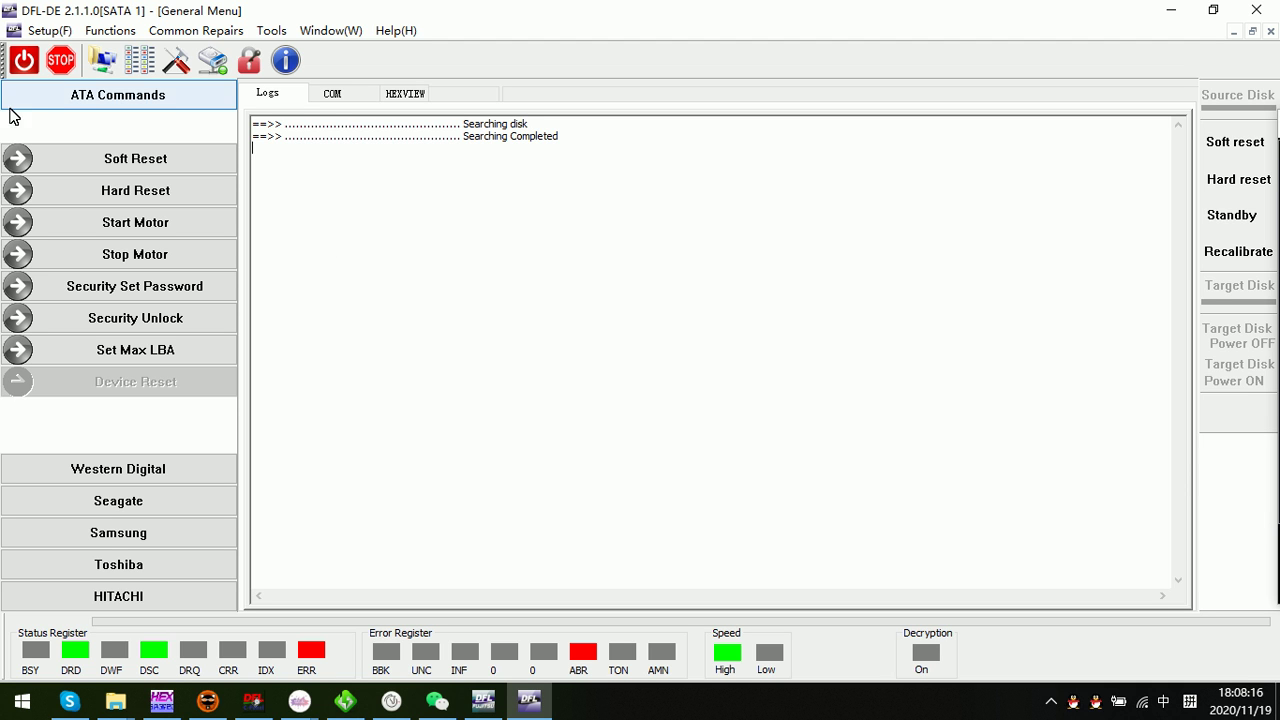
- Open DFL-DE's disk scan window for the TOSHIBA MQ01ABD032VS drive, firmware AZ0U1Q
click(301, 171)
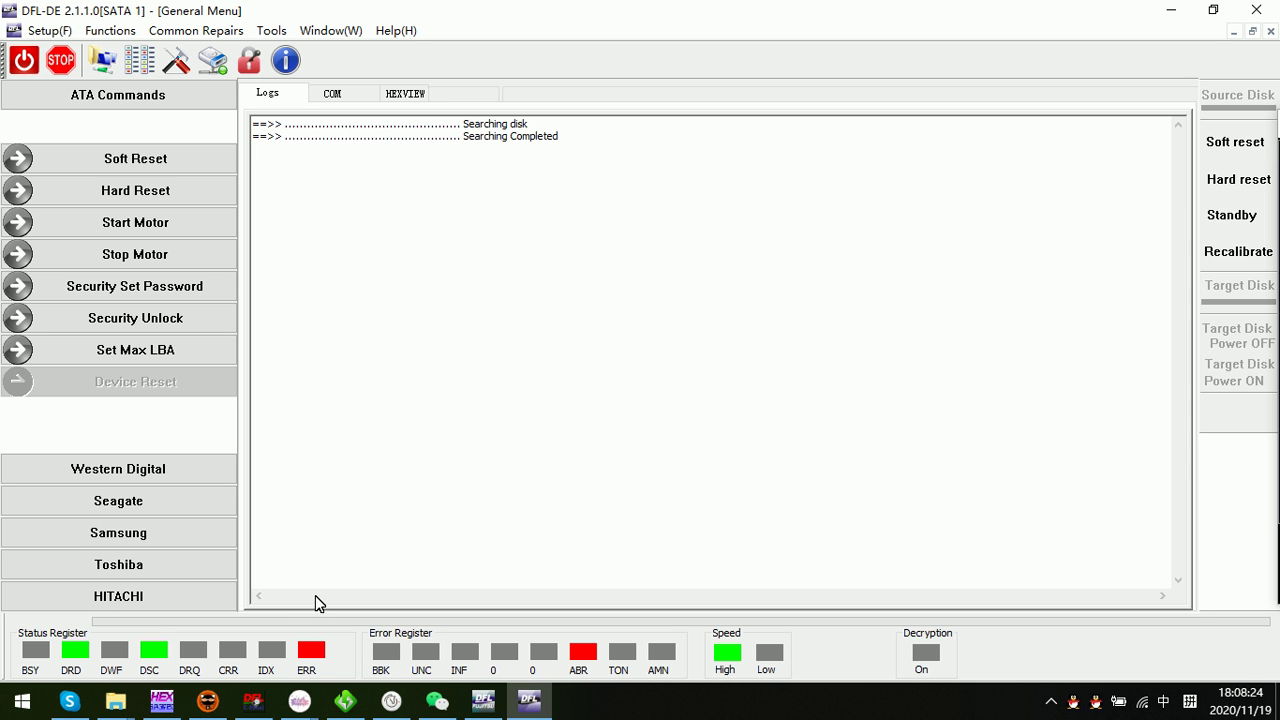
click(139, 60)
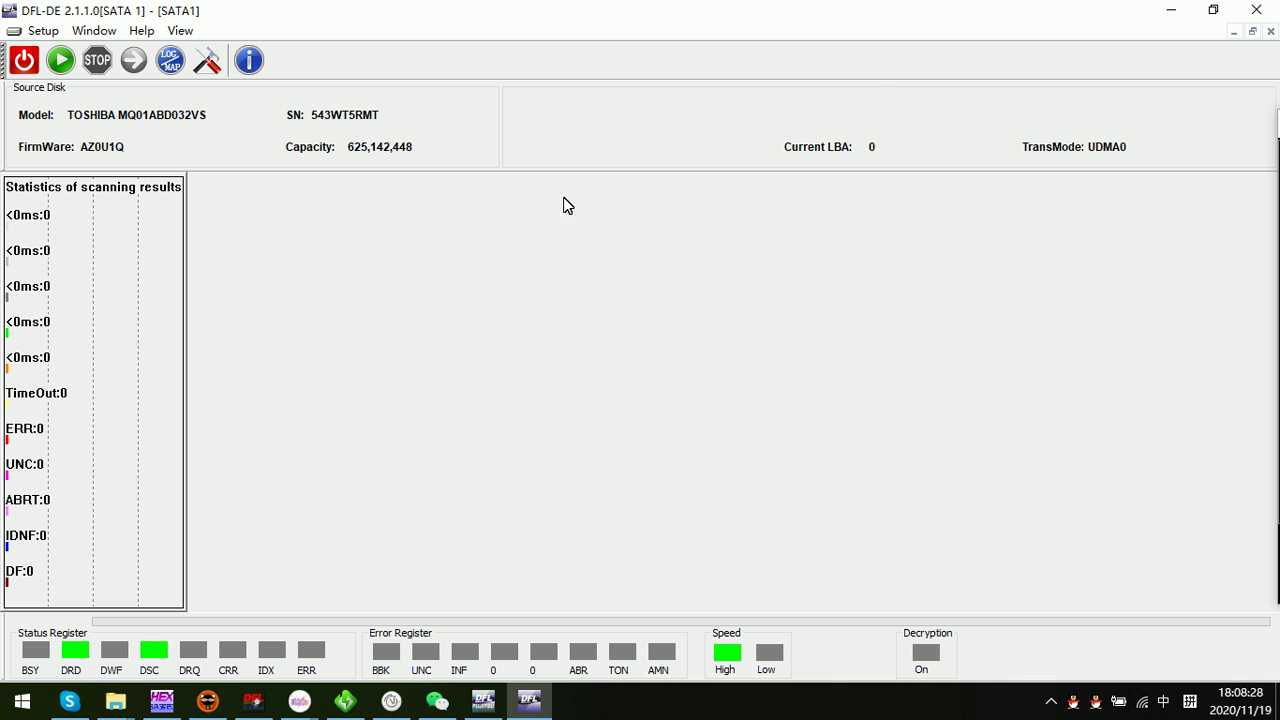
- Run a default read-verify scan from LBA 0 and stop it at LBA 26,368 after 103 errors
click(60, 60)
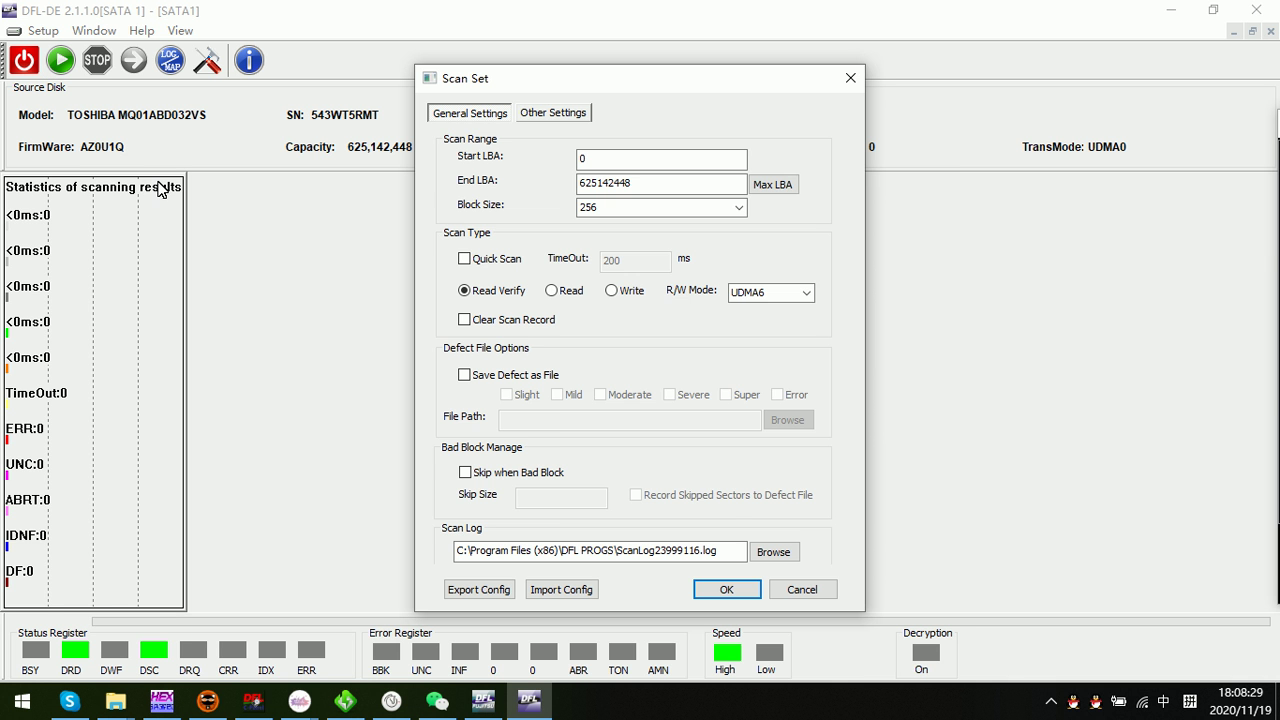
click(729, 591)
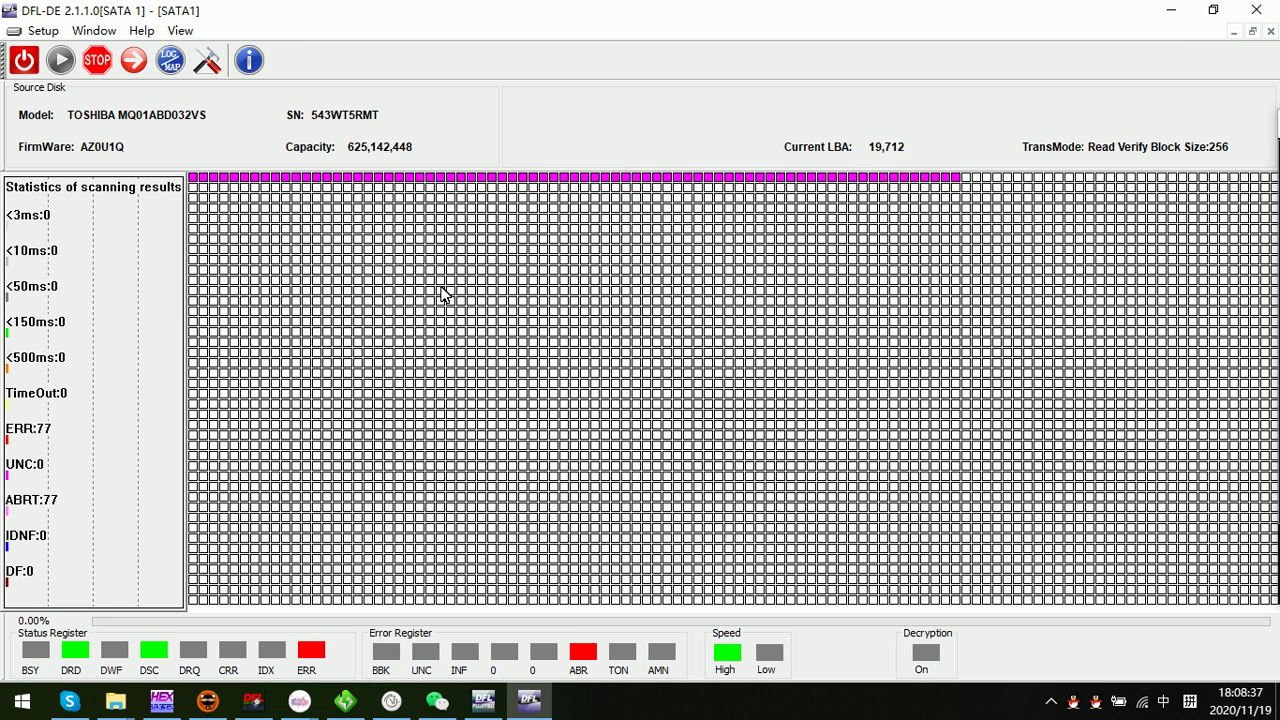
click(97, 60)
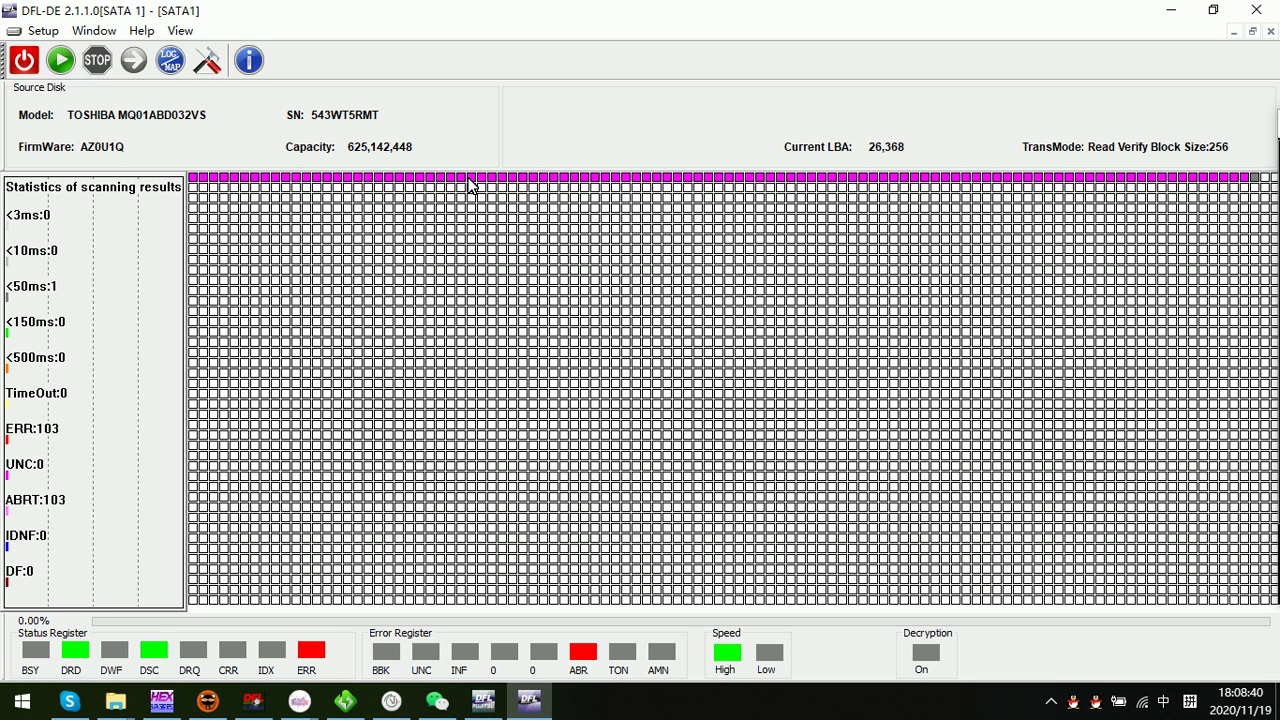
- Close the scan window and mount the drive on channel ATA 1 via Functions > Mount Disk
click(1270, 31)
click(414, 346)
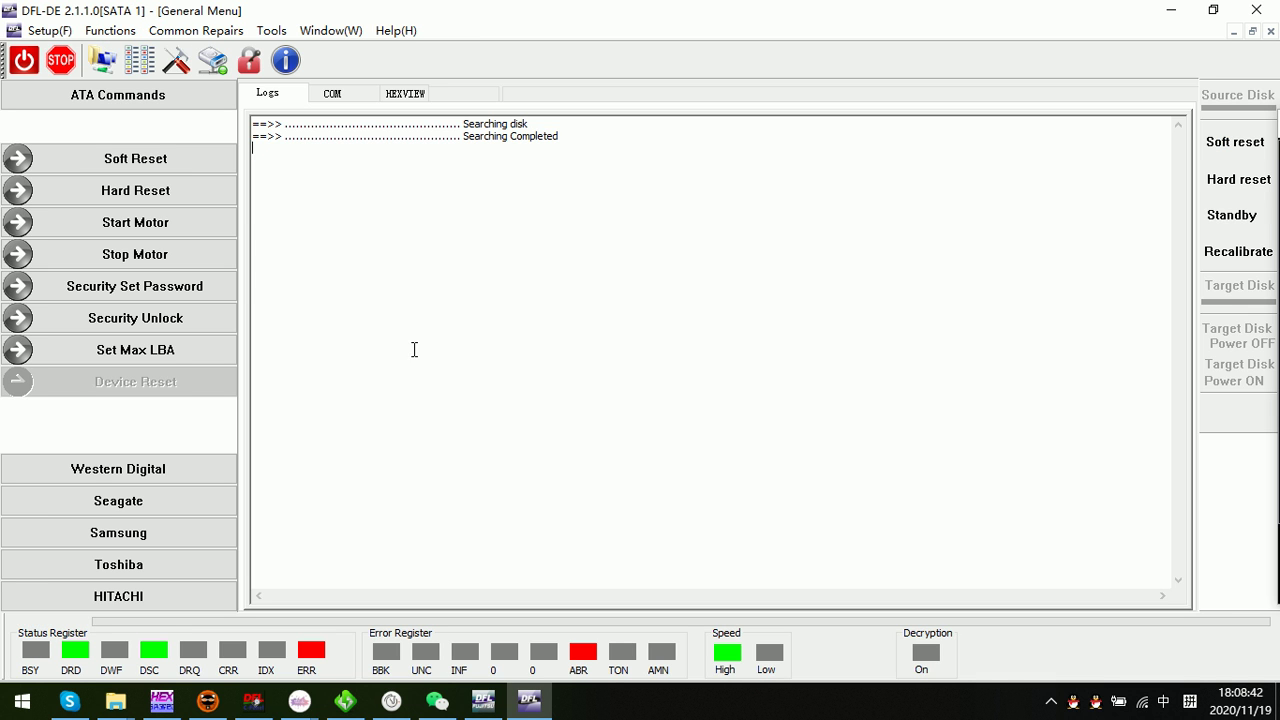
click(118, 32)
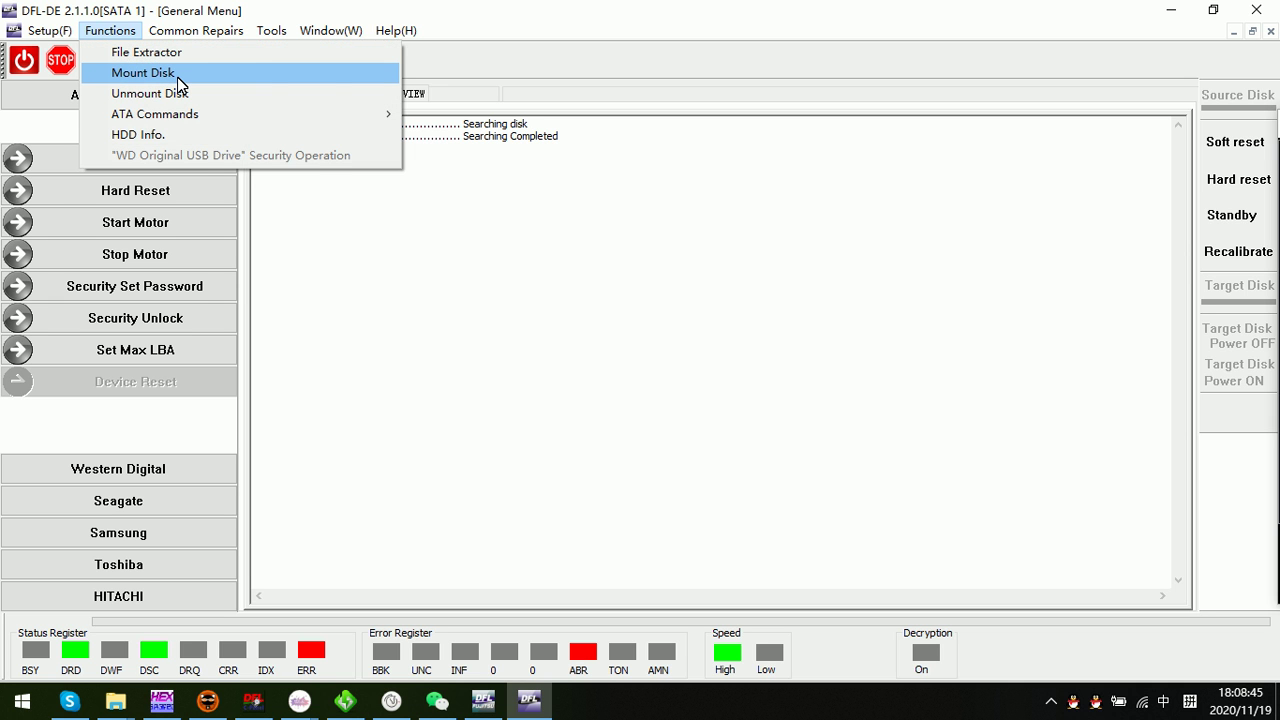
click(177, 77)
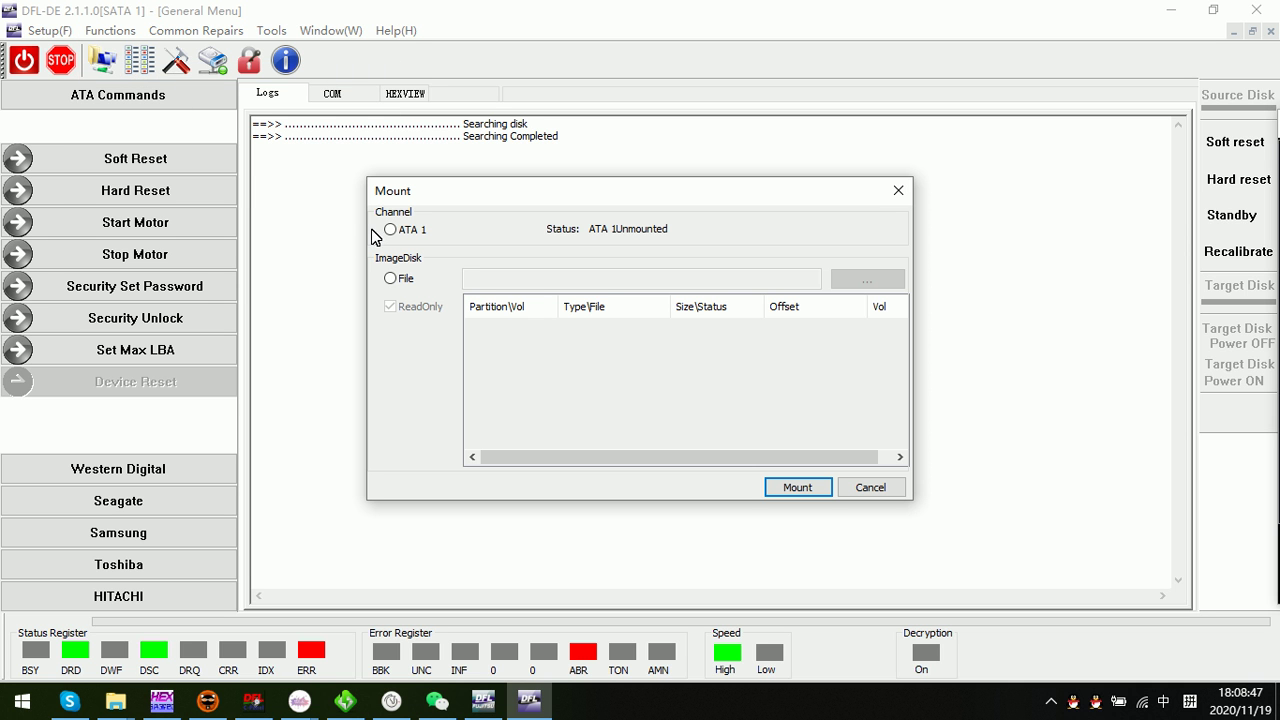
click(390, 230)
click(797, 489)
click(657, 390)
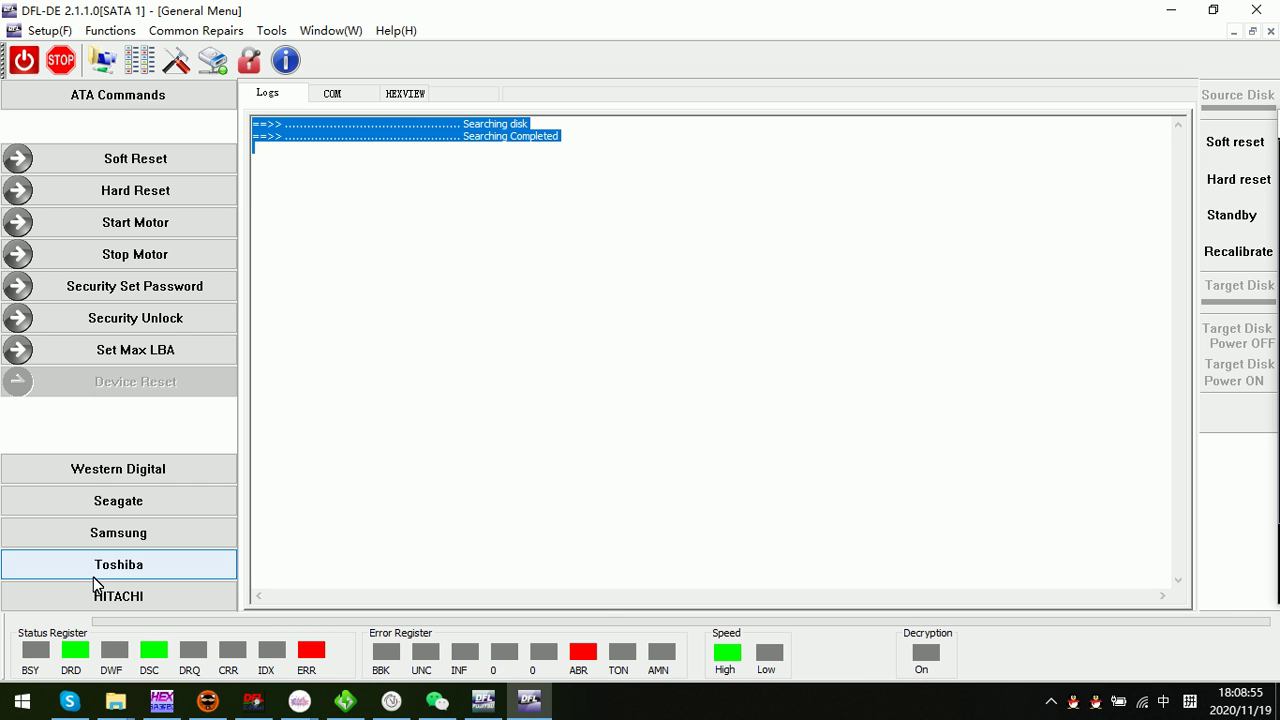
- Briefly show the Windows app list, then bring up File Explorer on This PC
click(22, 701)
click(559, 196)
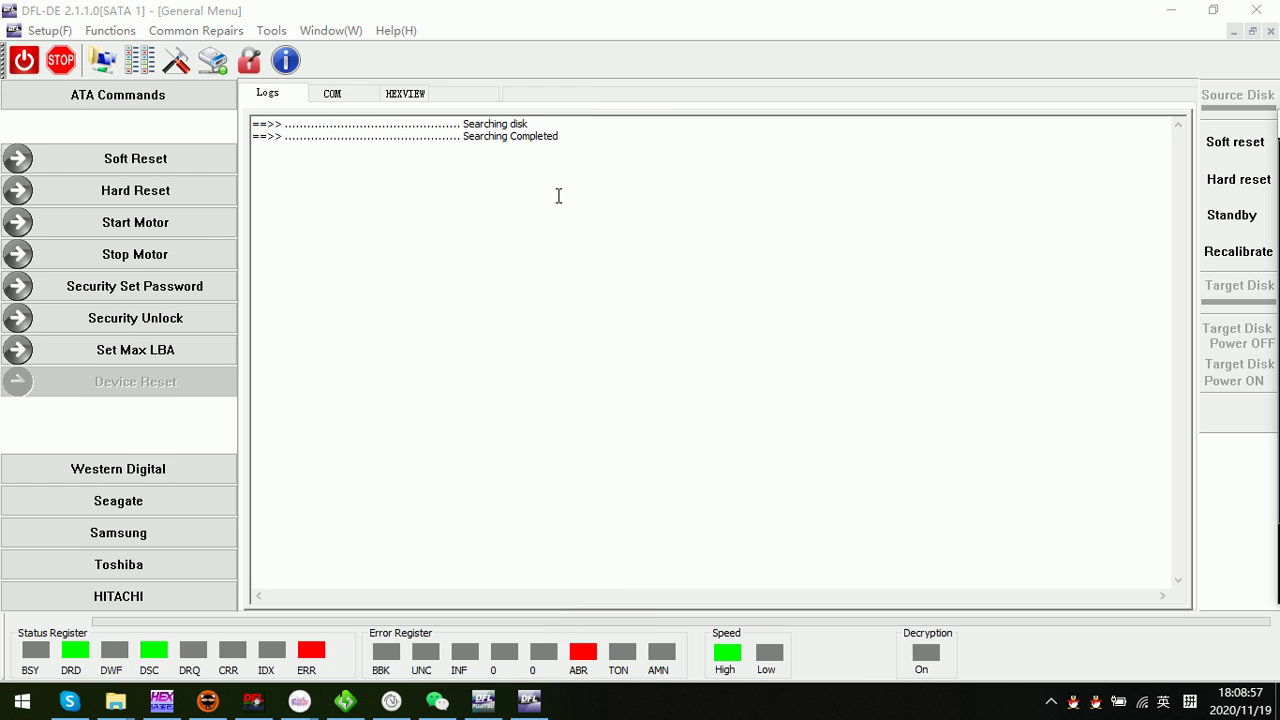
key(super+e)
- Check This PC's system properties, close them, then launch Computer Management from This PC
right_click(478, 480)
click(490, 456)
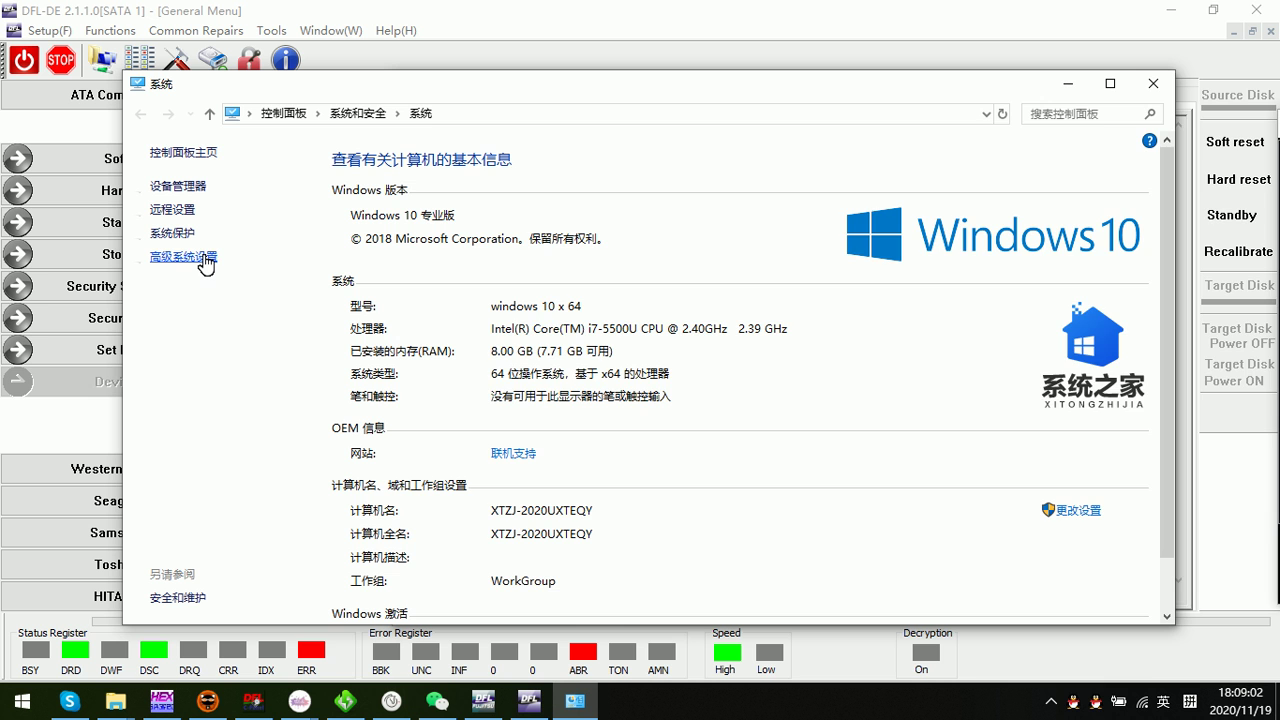
click(1153, 83)
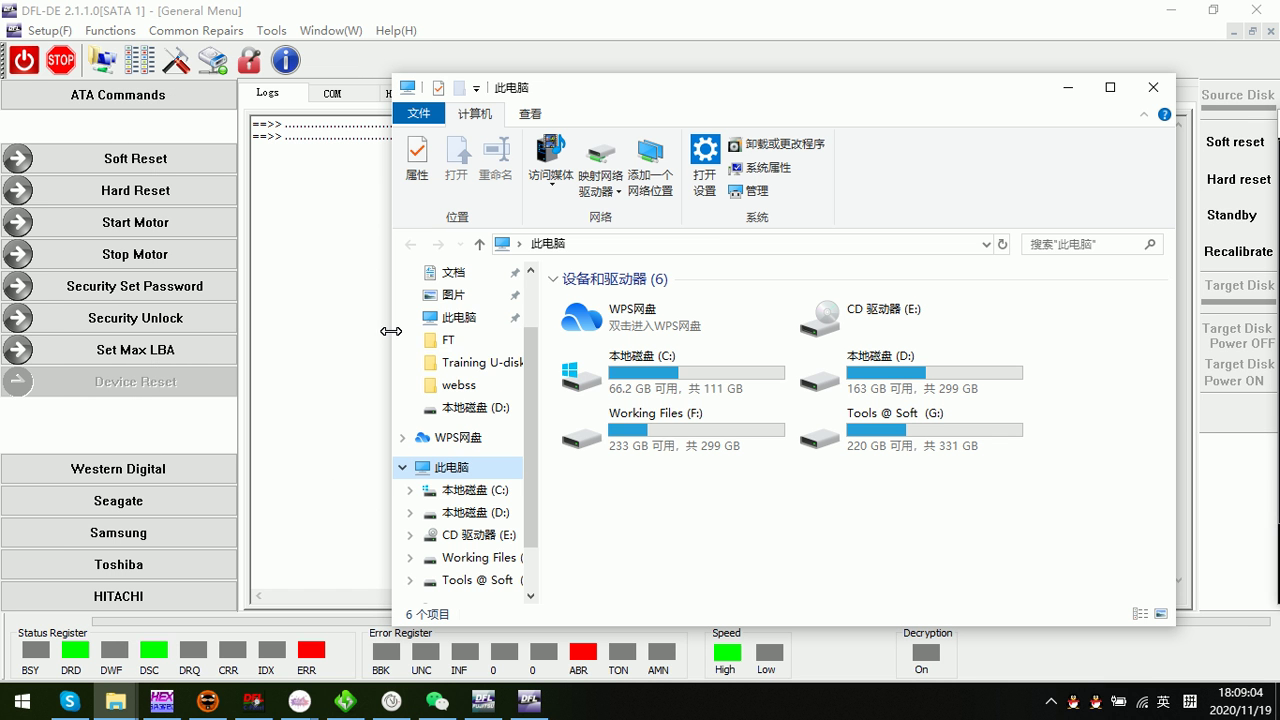
right_click(478, 472)
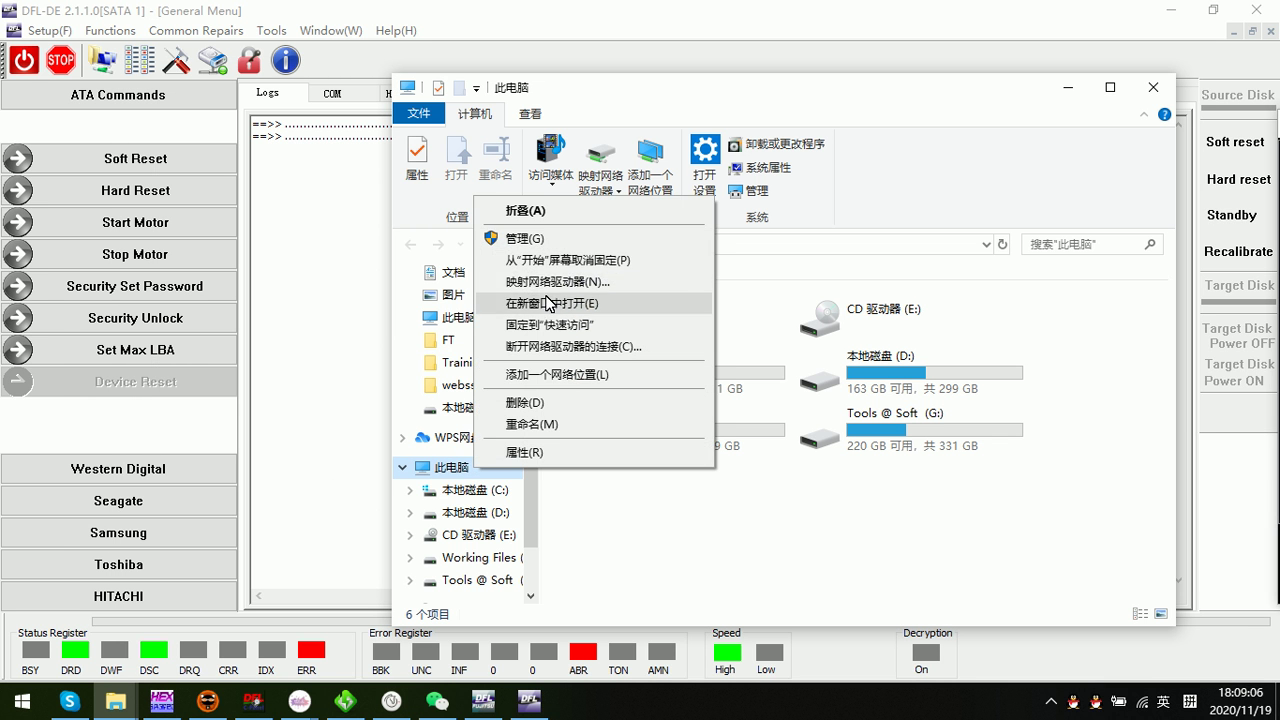
click(545, 241)
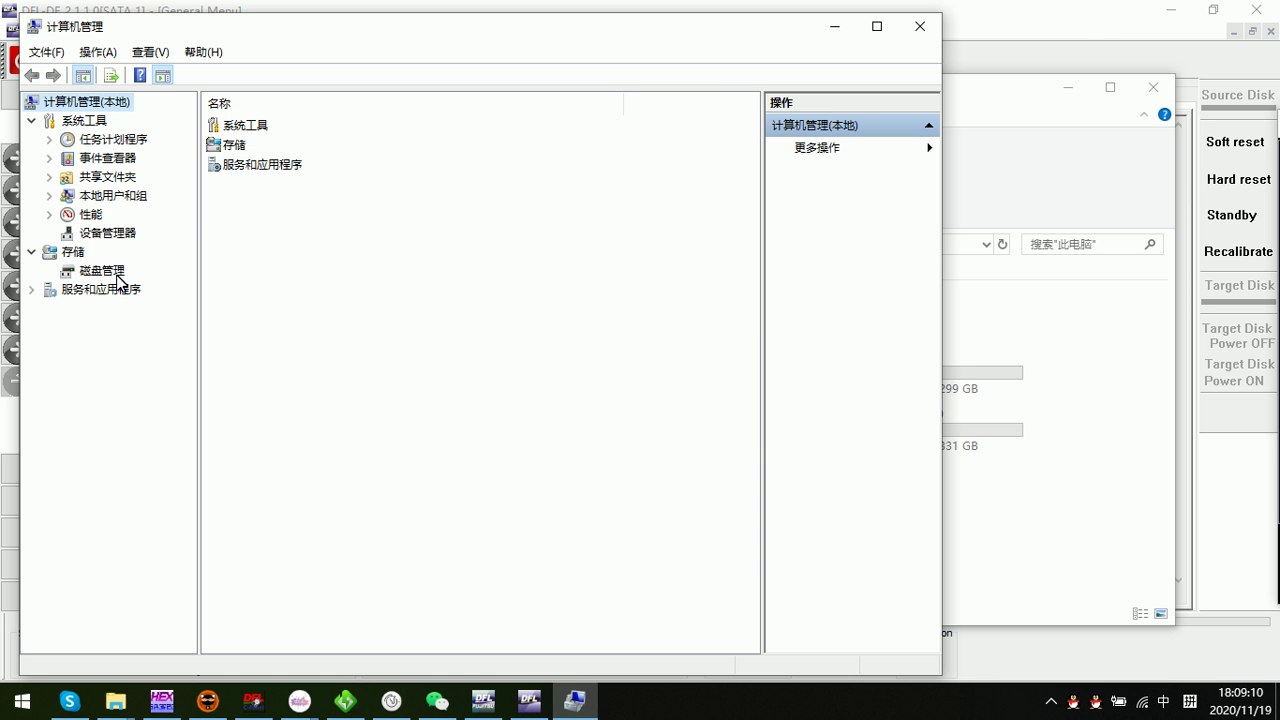
- Show Disk Management, close File Explorer, shift the window right, and cancel the Initialize Disk prompt
click(112, 270)
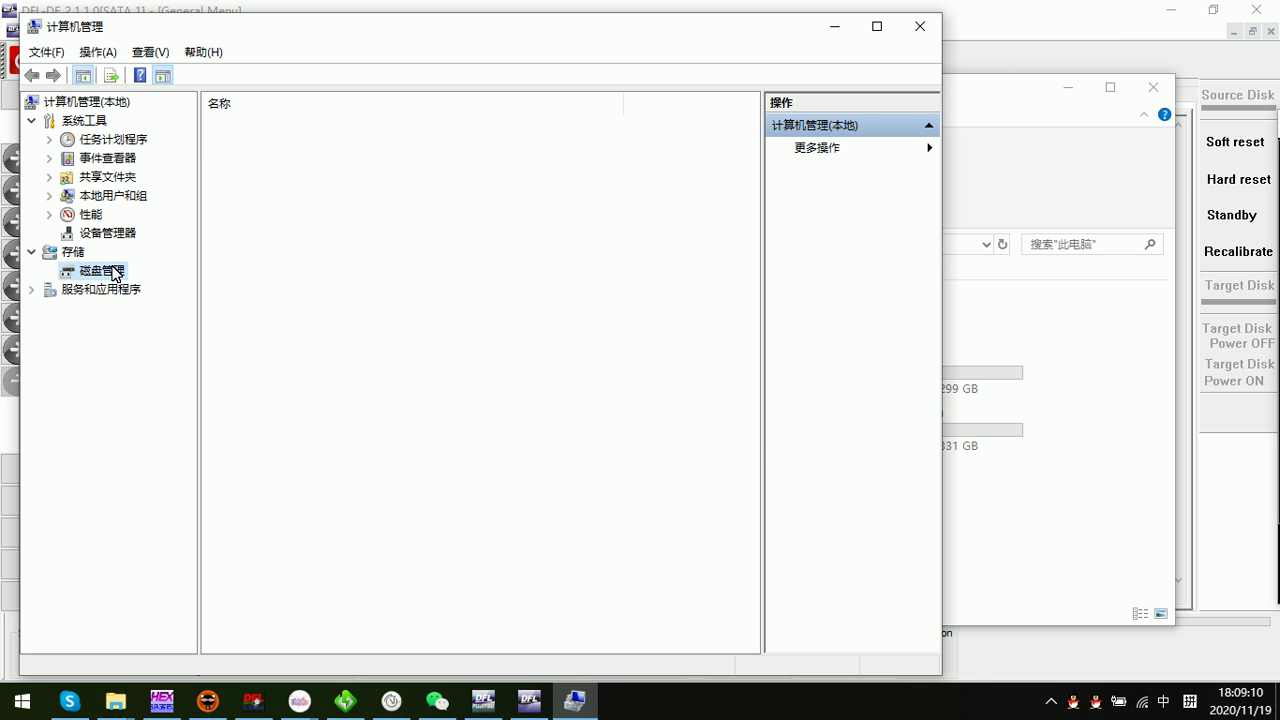
click(1153, 87)
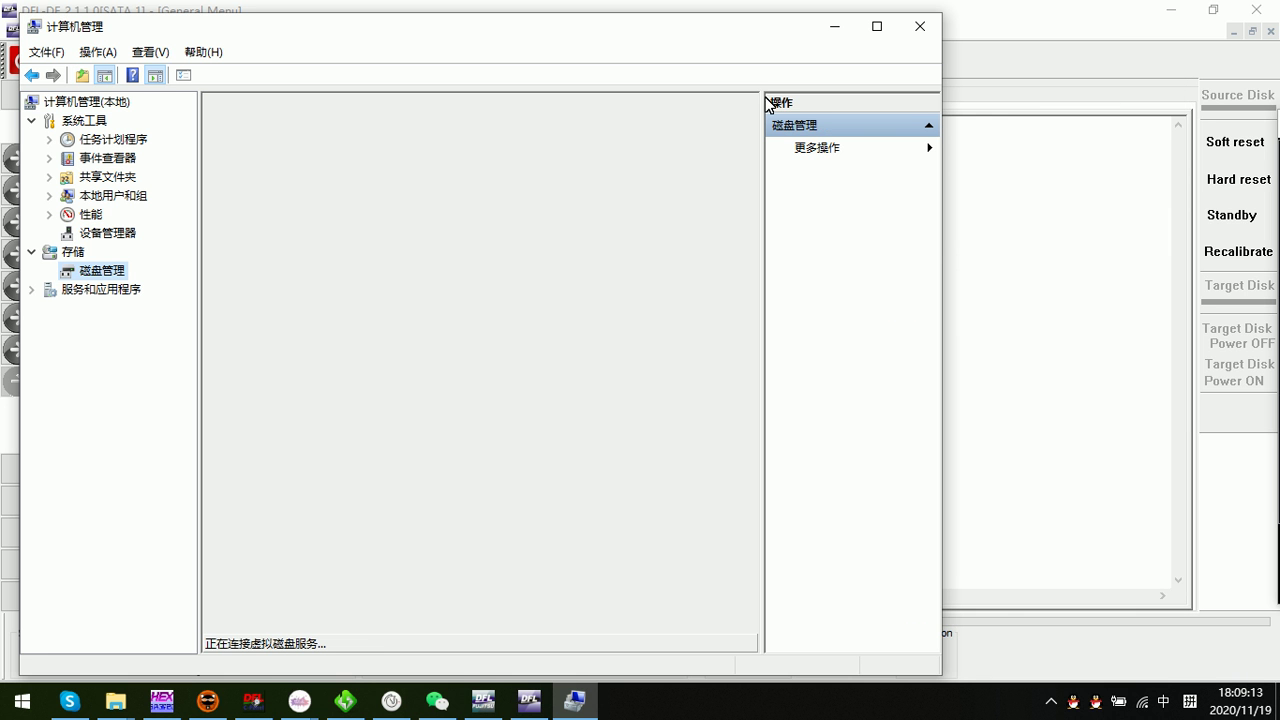
drag(751, 40, 937, 30)
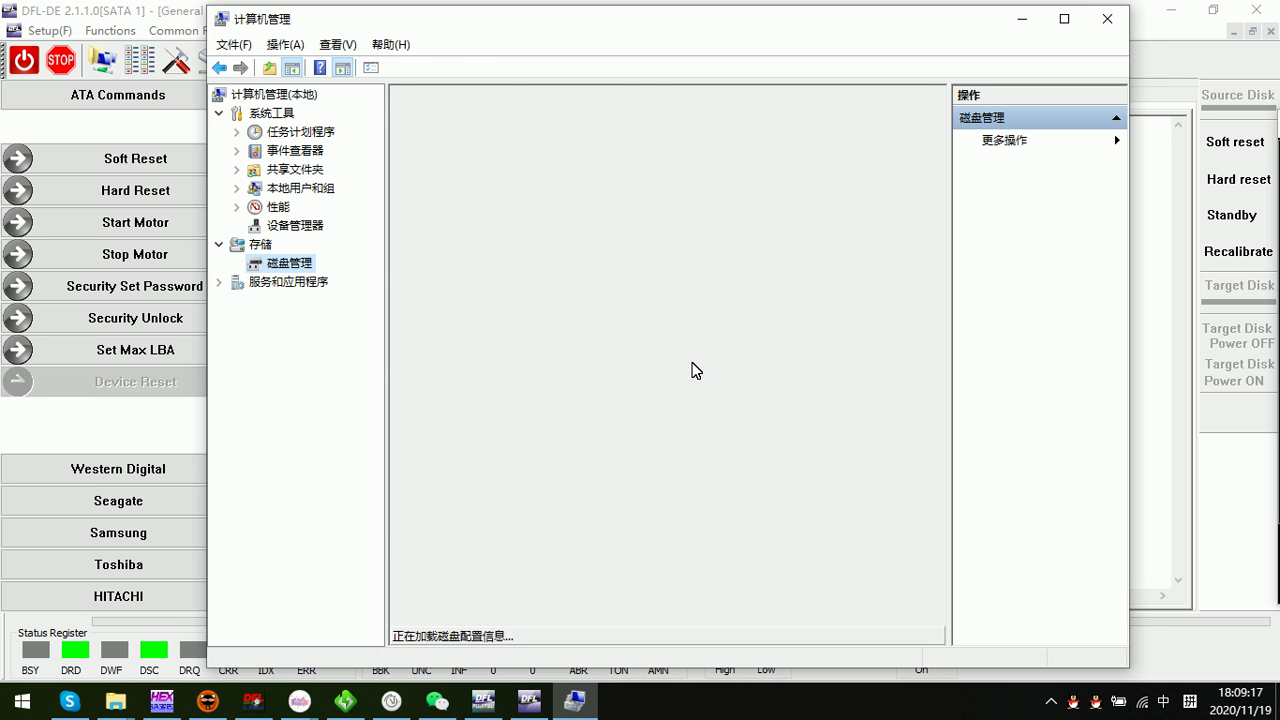
click(830, 491)
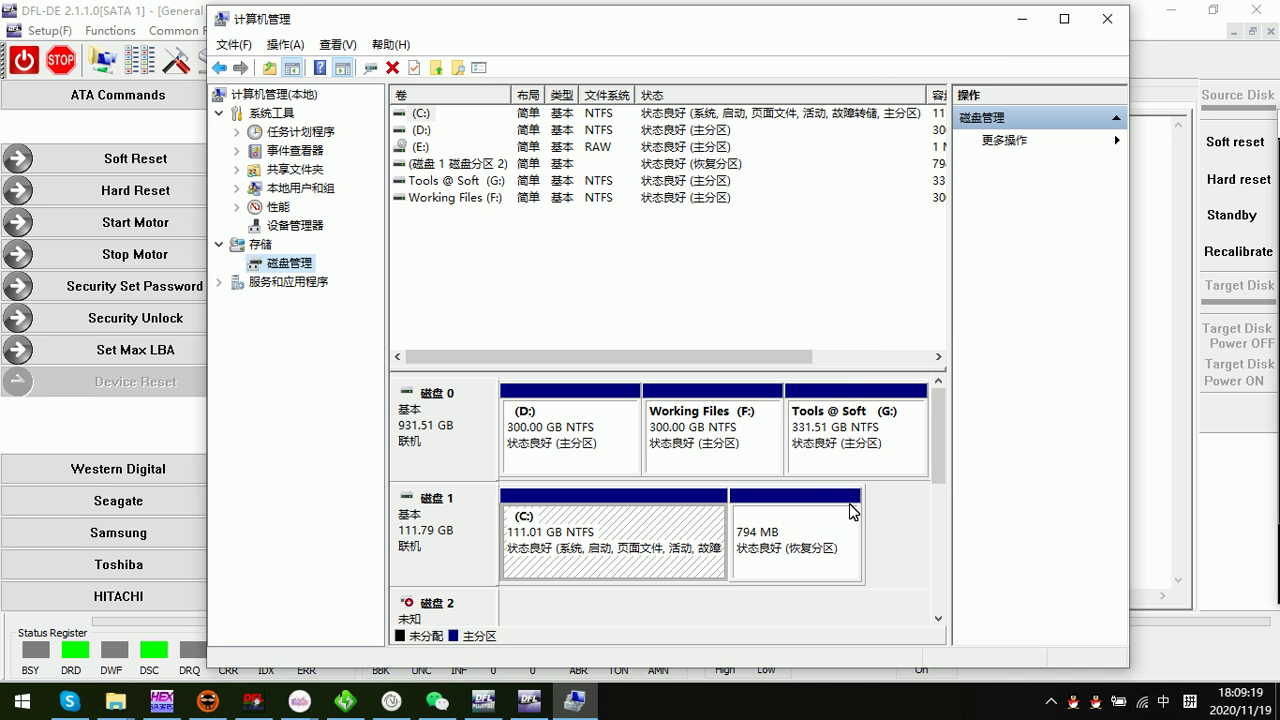
- Inspect Disk 3's unallocated 298.09 GB space, then close Computer Management and return to DFL-FT
drag(933, 421, 925, 493)
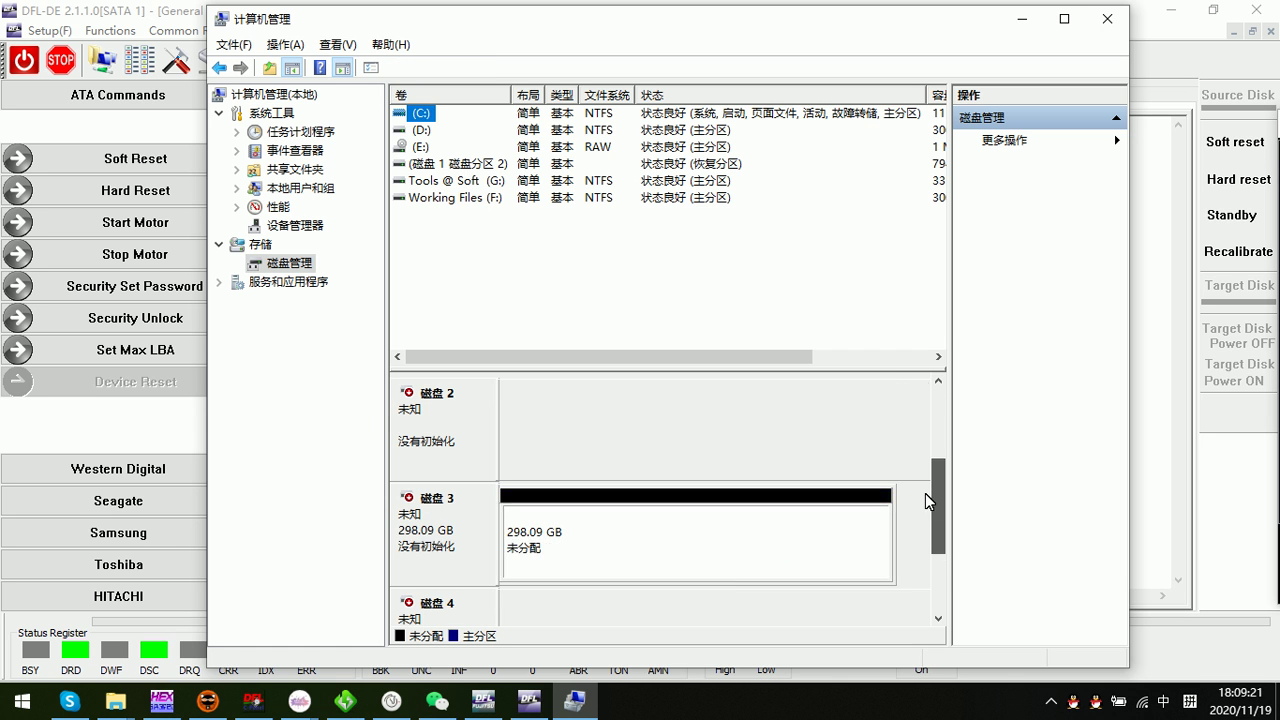
scroll(701, 491, down, 2)
click(575, 437)
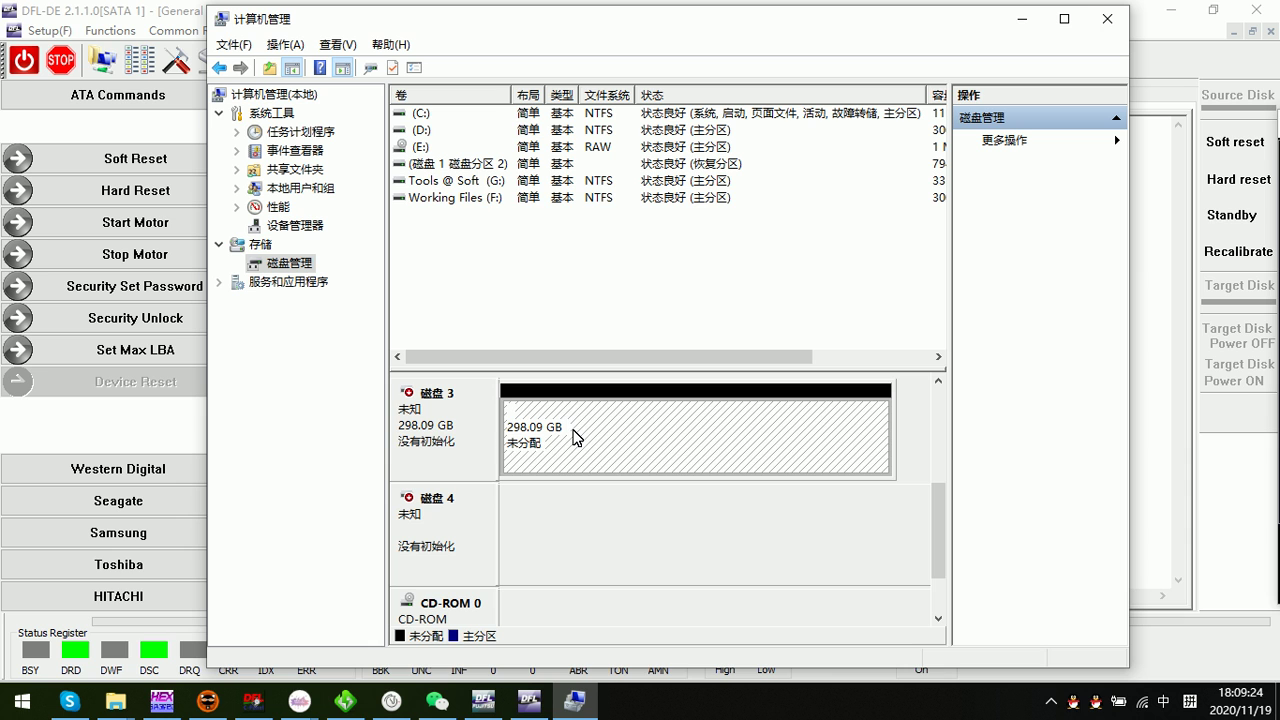
click(440, 445)
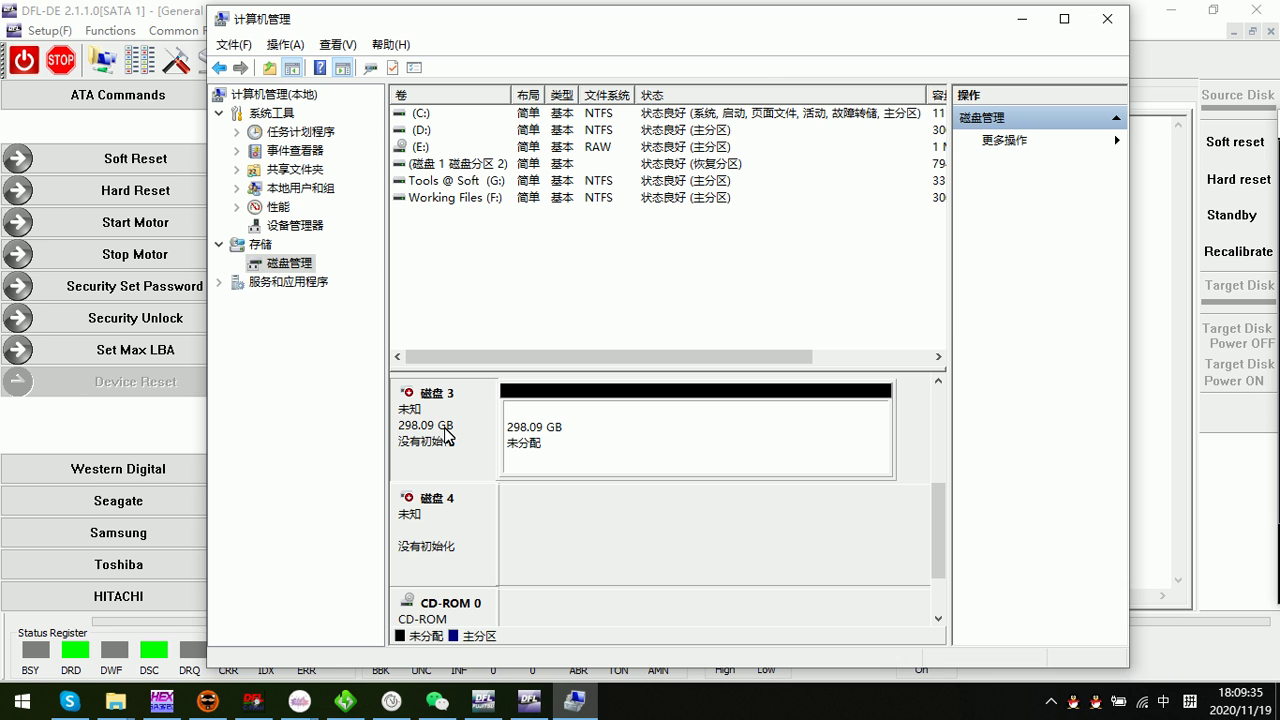
click(1118, 20)
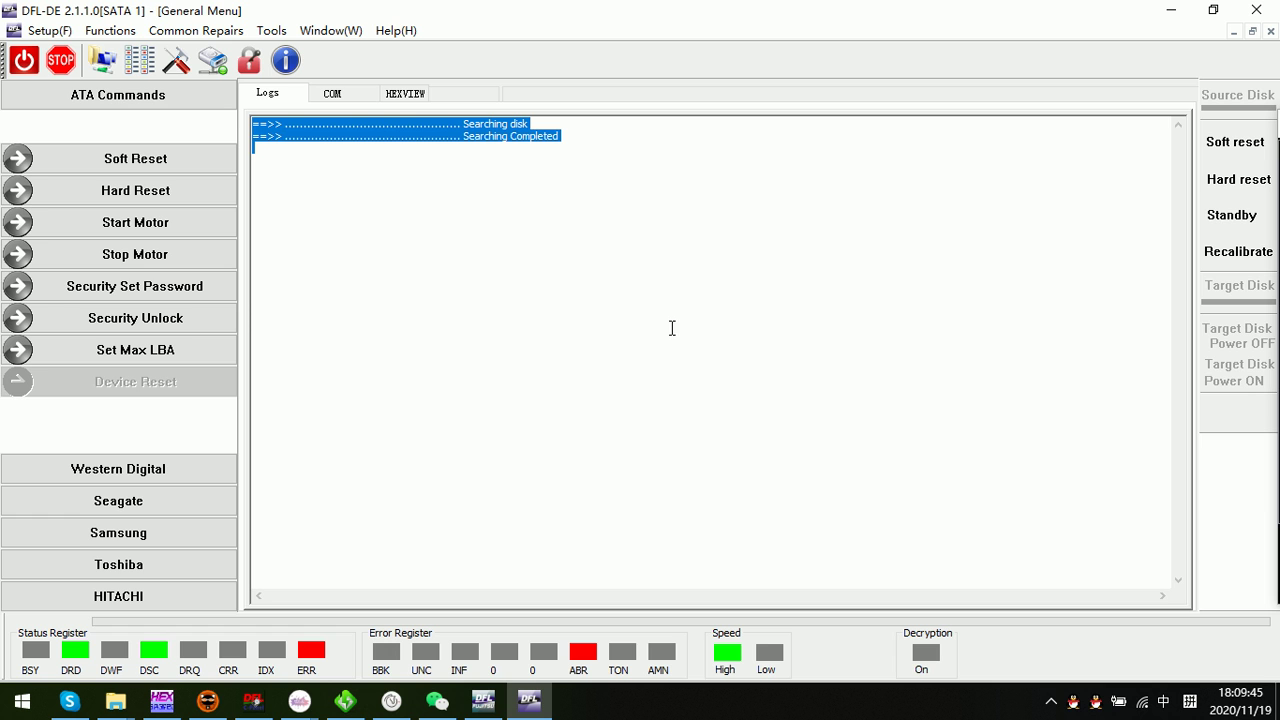
click(483, 702)
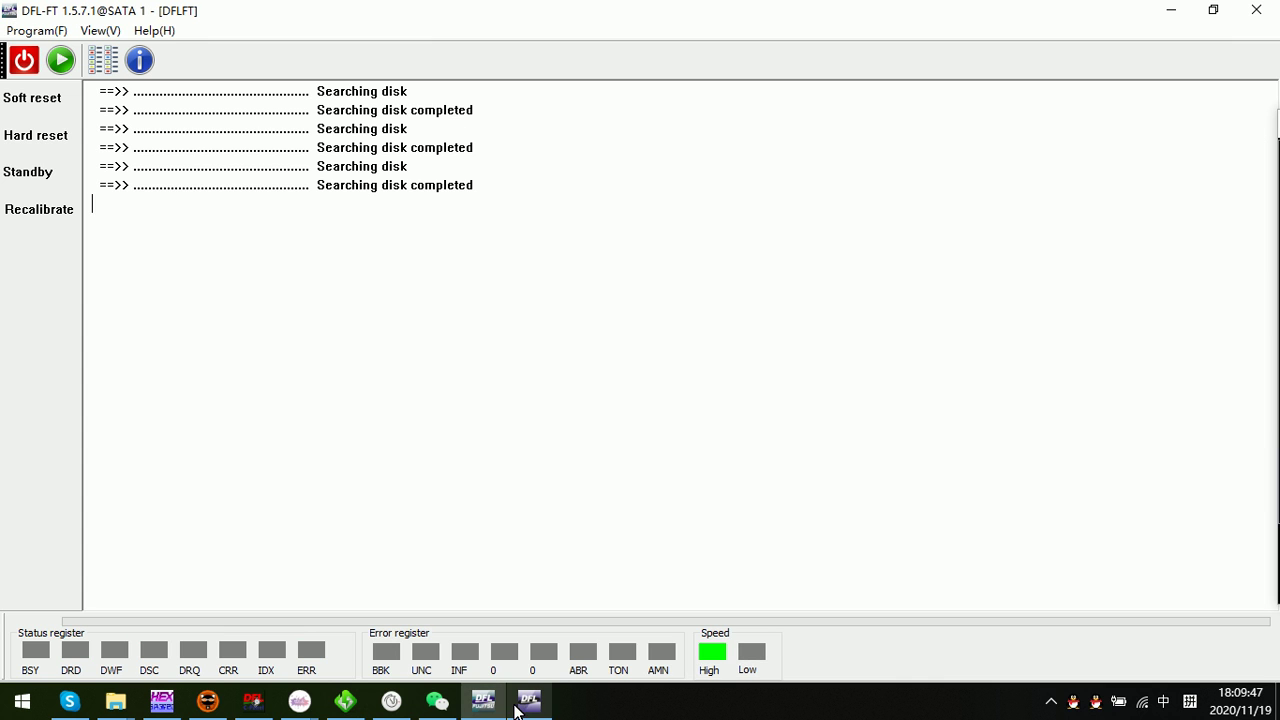
- Search for the connected disk again in DFL-FT and start a drive session to choose a tool
click(78, 133)
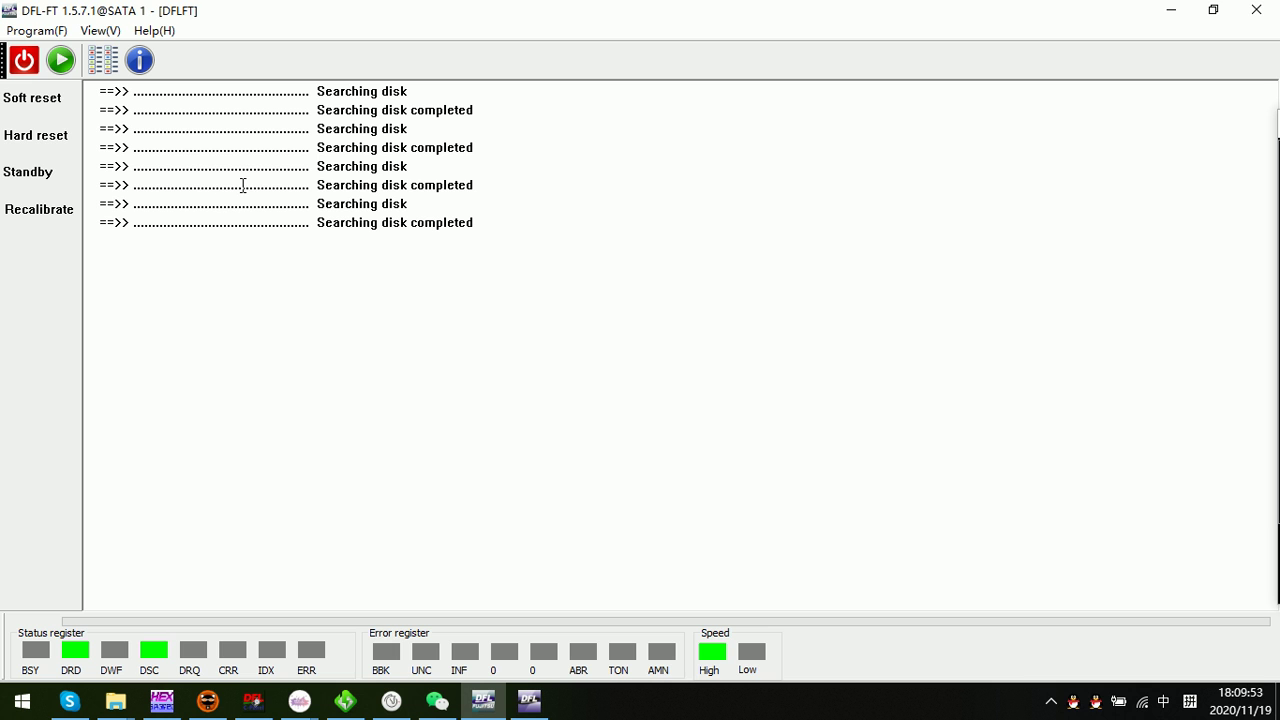
click(62, 62)
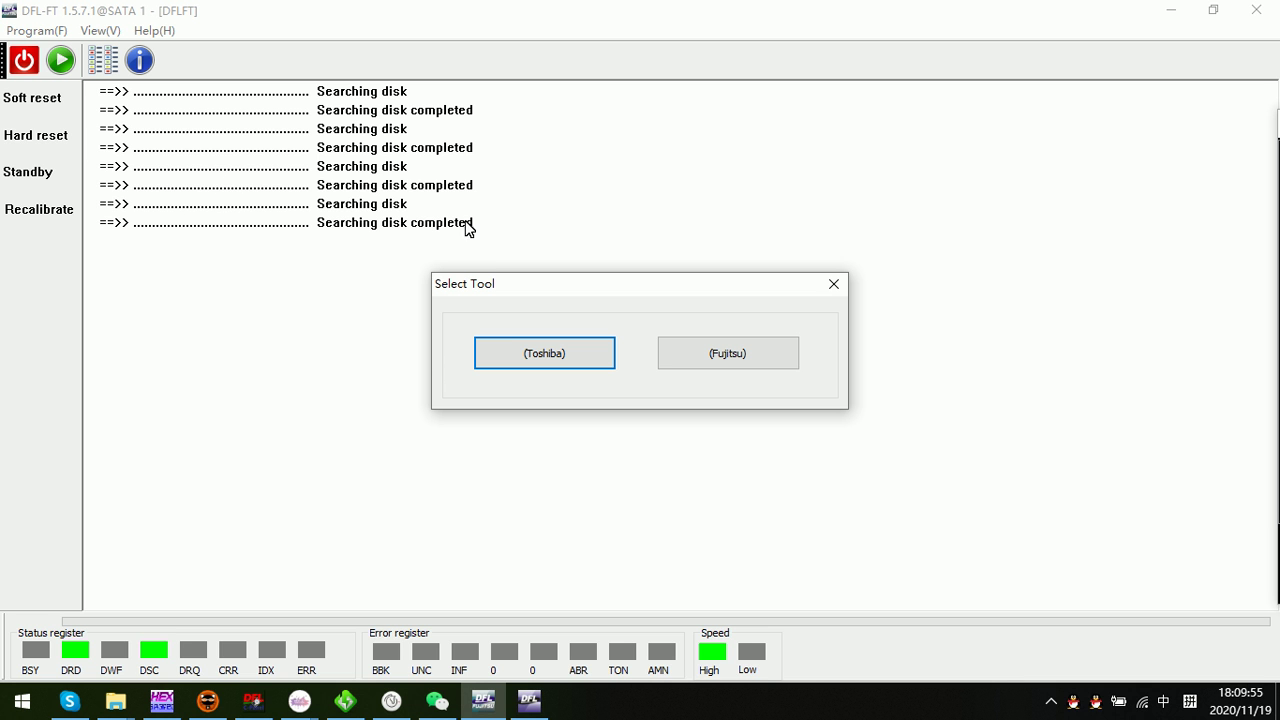
- Choose the Toshiba tool, read the MQ01ABD drive details, accept the firmware folder, and confirm COM3
click(573, 362)
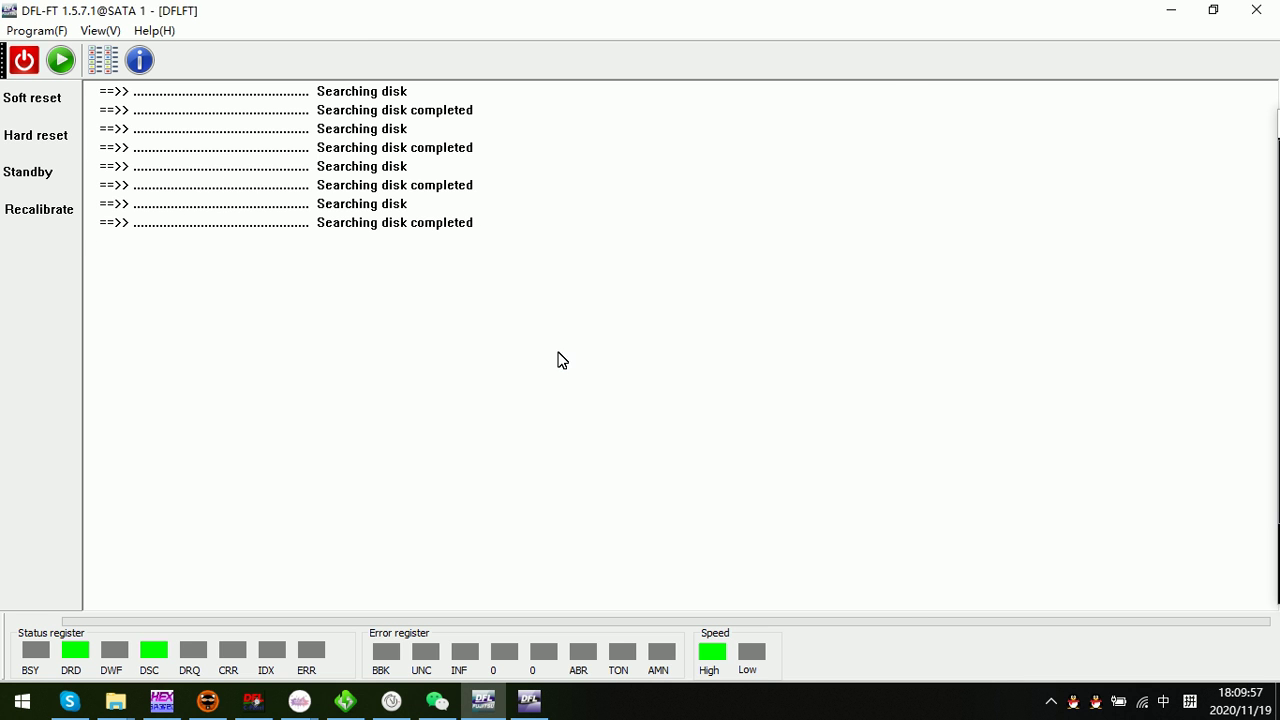
click(603, 574)
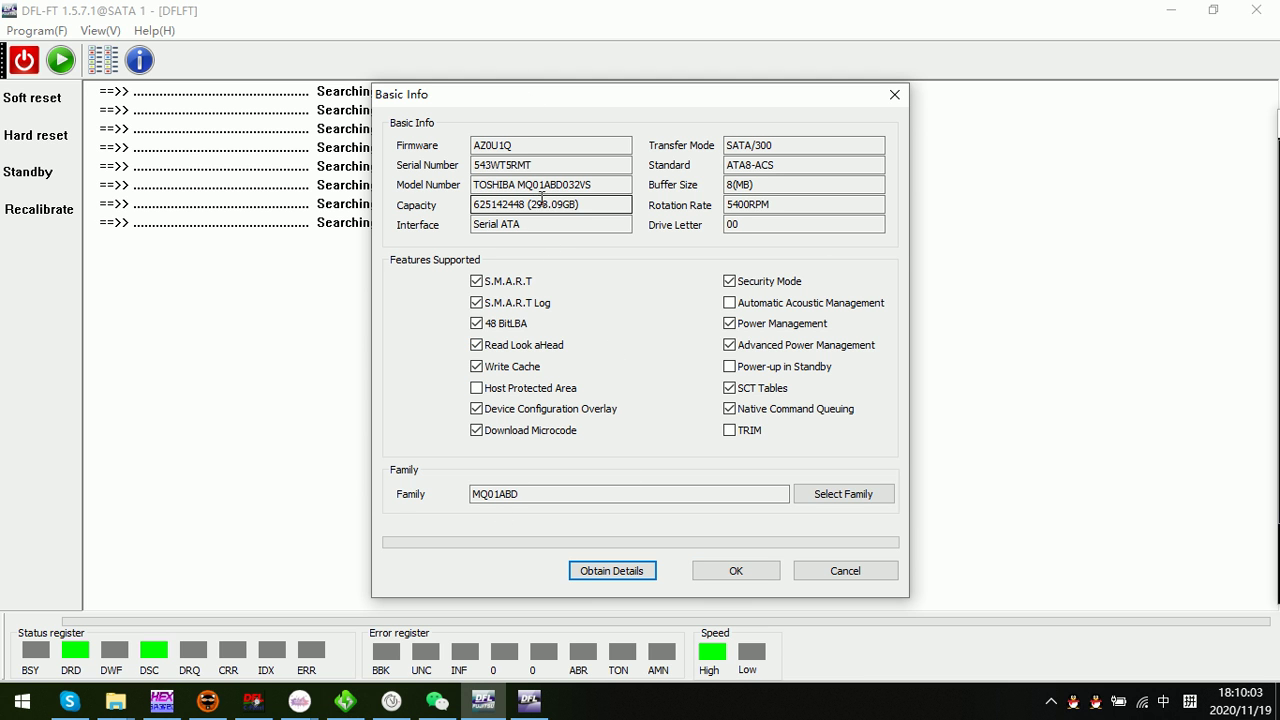
click(727, 580)
click(811, 489)
click(640, 397)
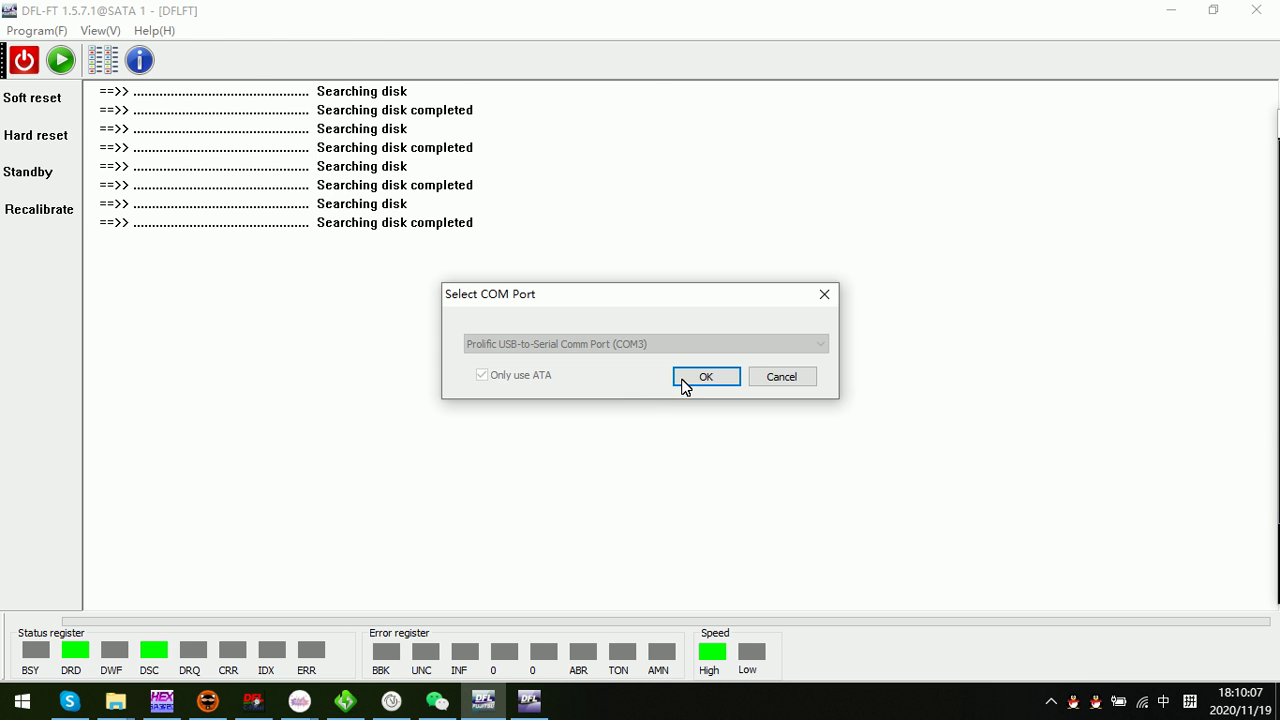
click(703, 374)
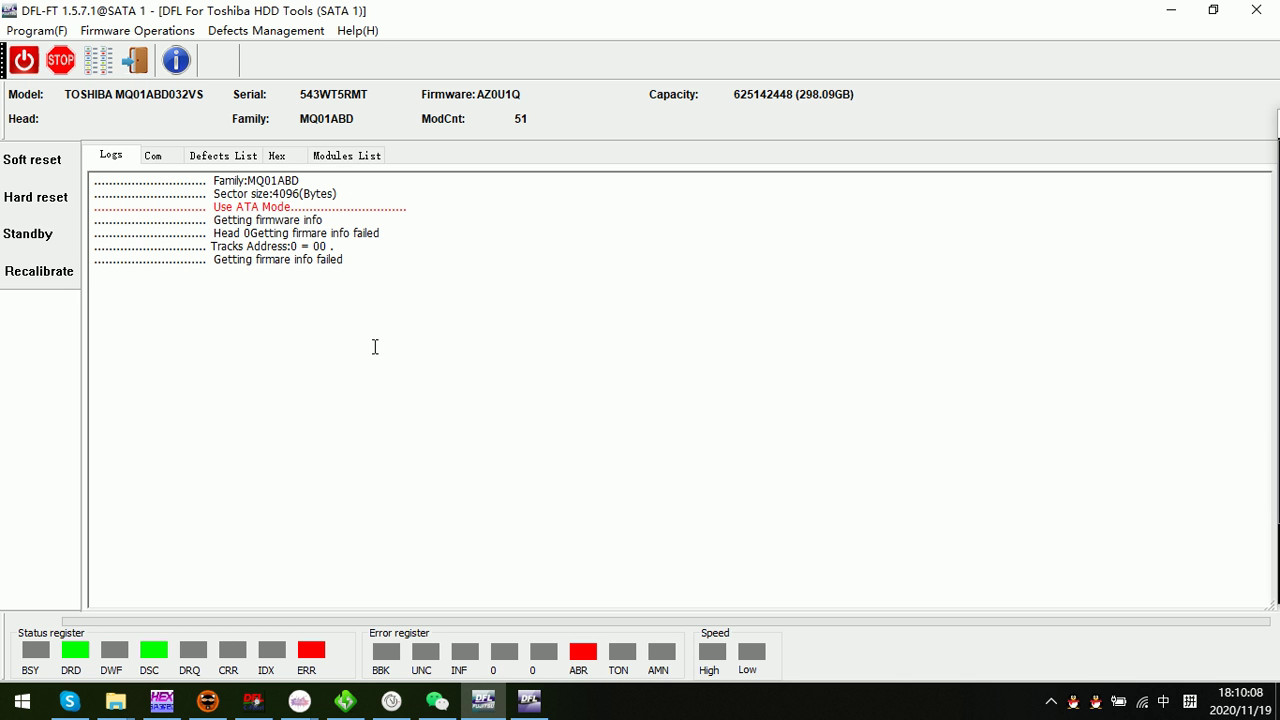
- Try reading modules 0056 (HDD Id) and 00C2 (G-LIST) from the Modules List, dismissing both ATA failures
click(181, 165)
click(240, 158)
click(277, 157)
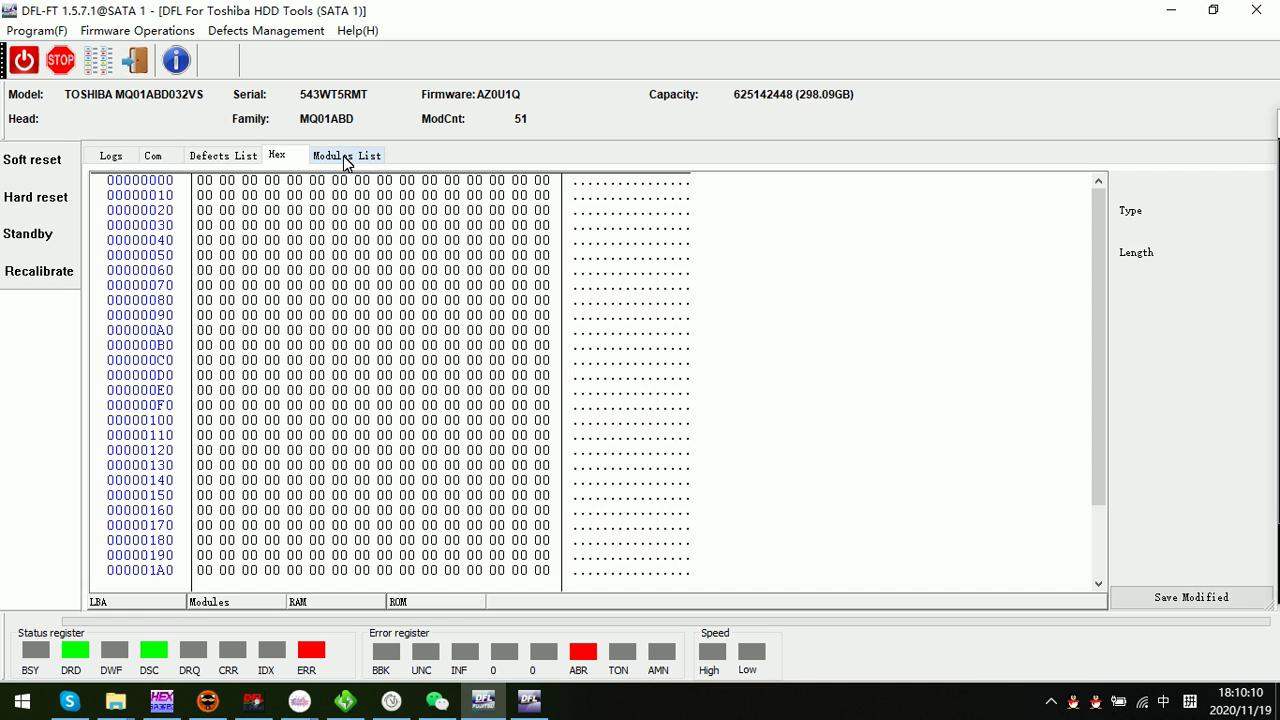
click(368, 158)
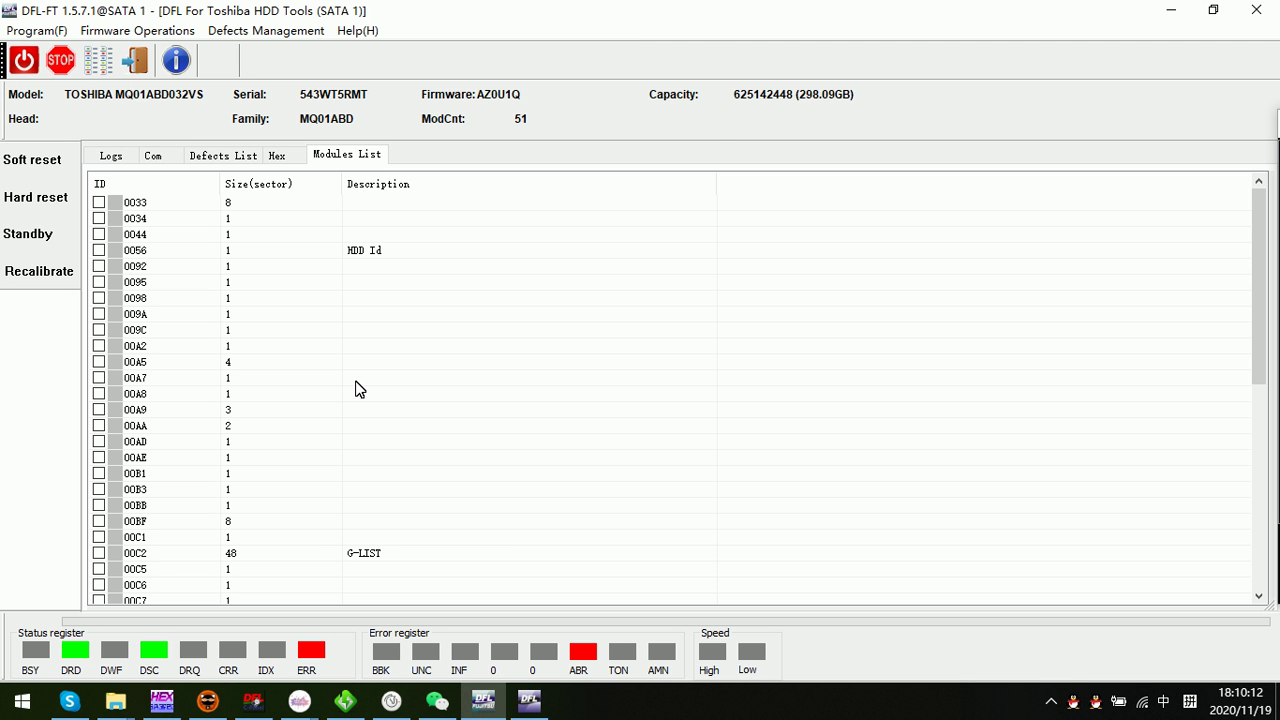
double_click(200, 255)
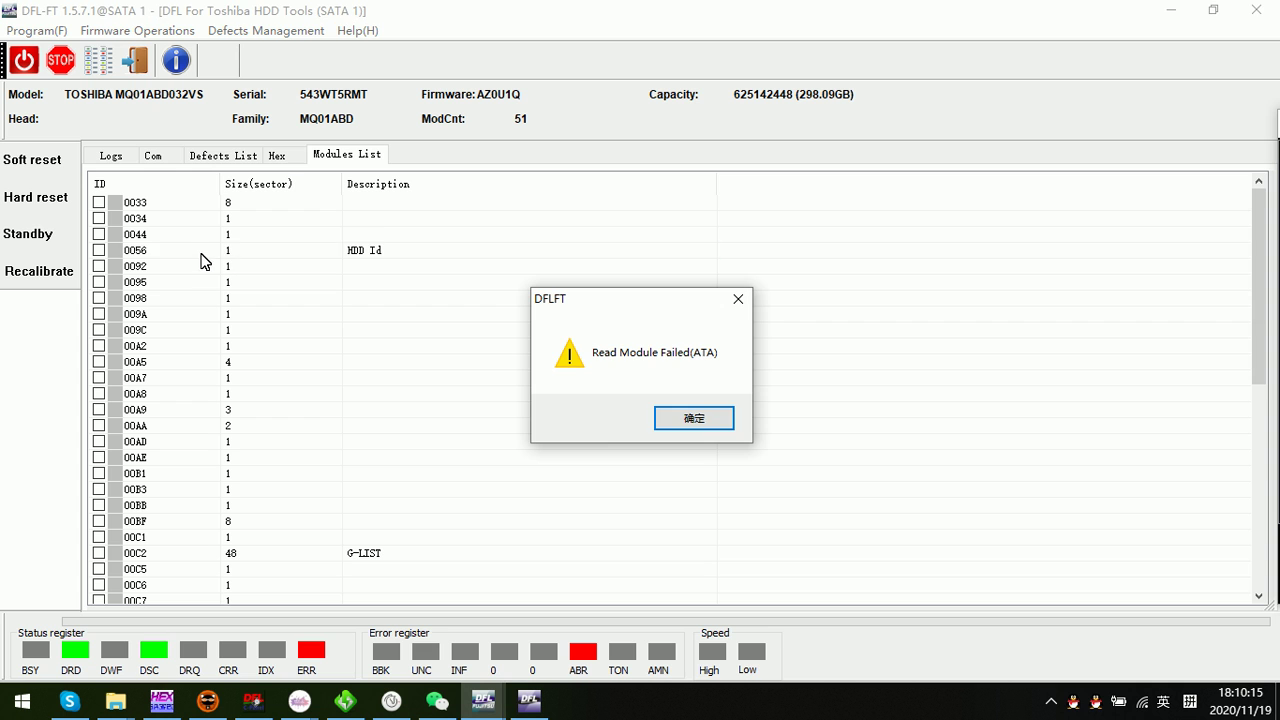
click(701, 418)
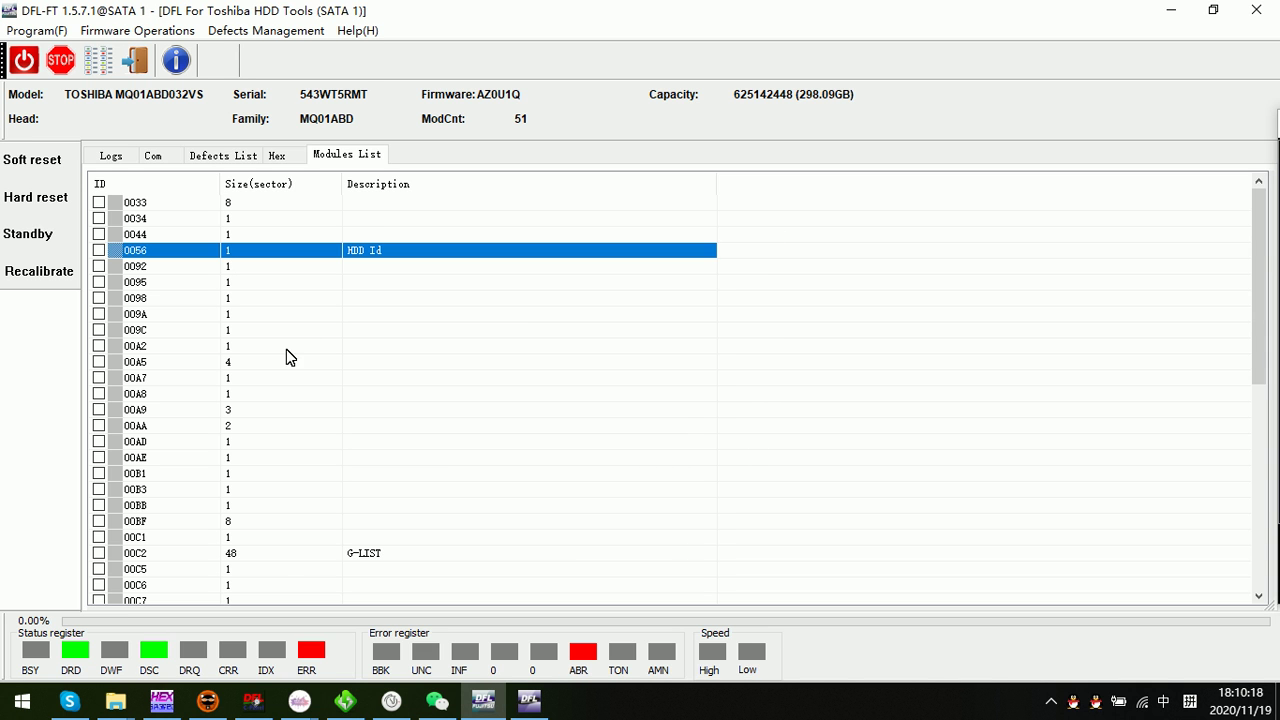
double_click(272, 556)
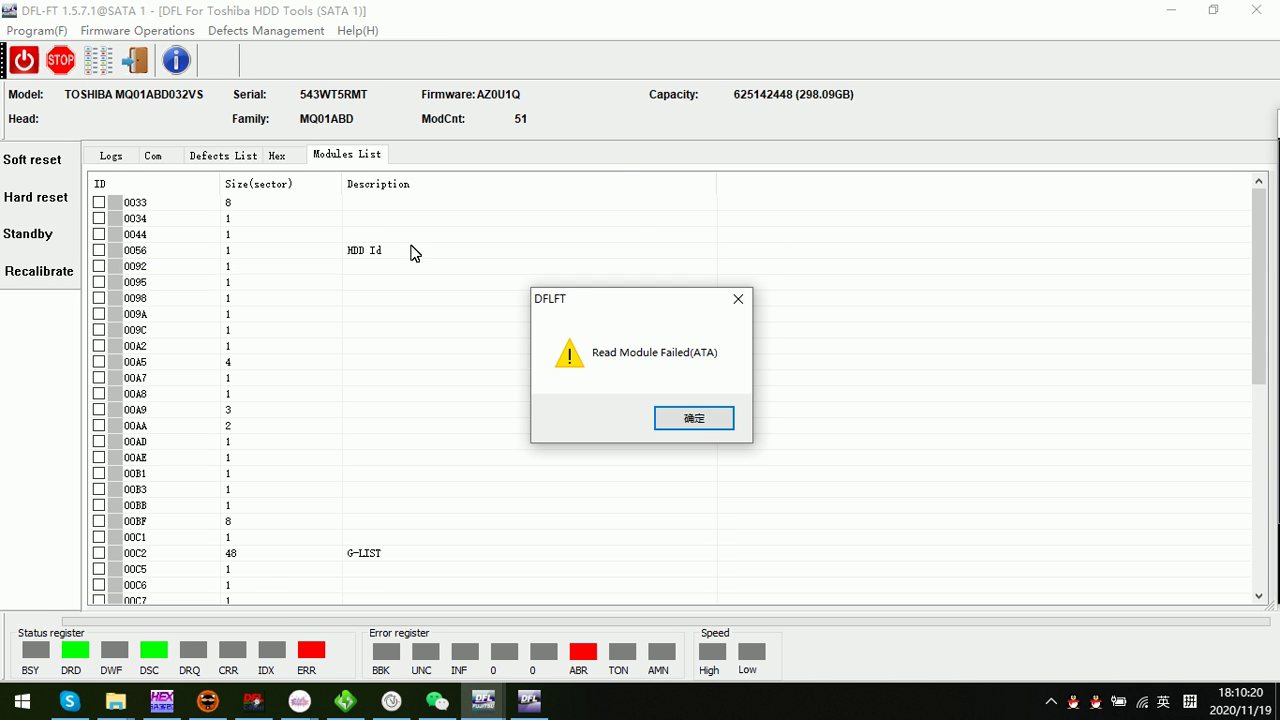
click(694, 419)
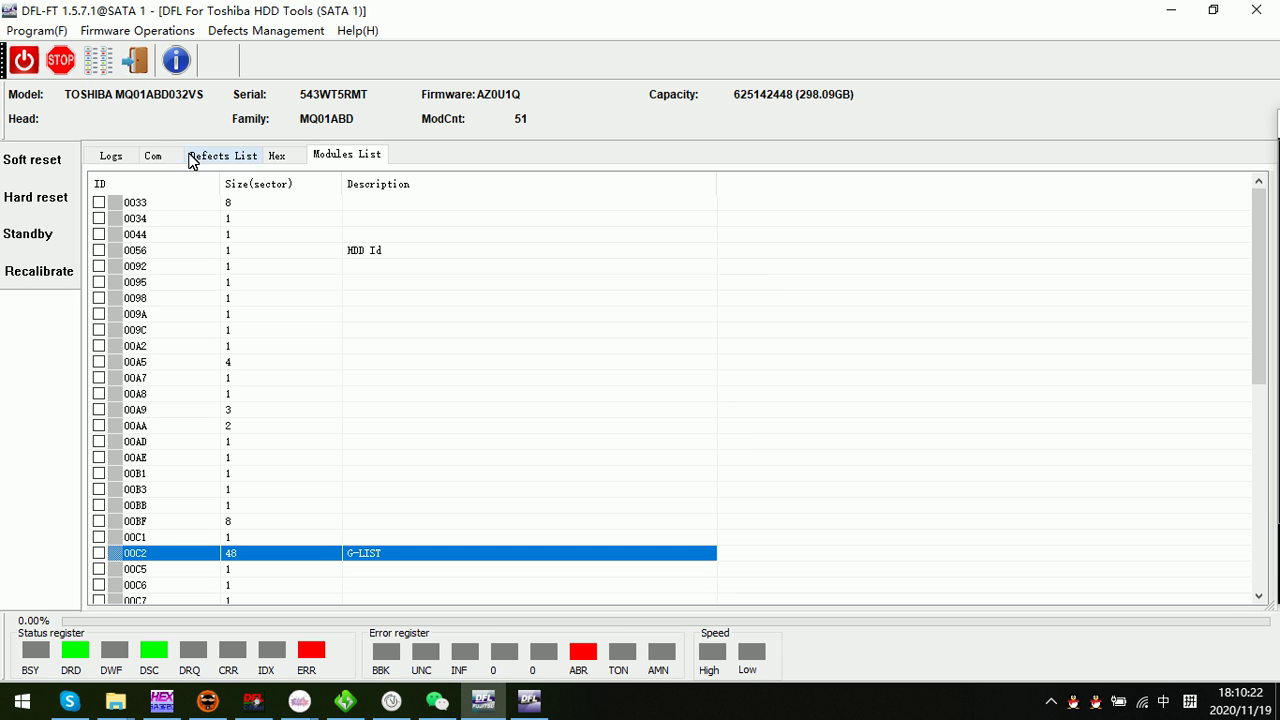
click(153, 156)
- Connect COM3, test its baud rate, and review the Open Success and Set Com Err log lines
click(537, 242)
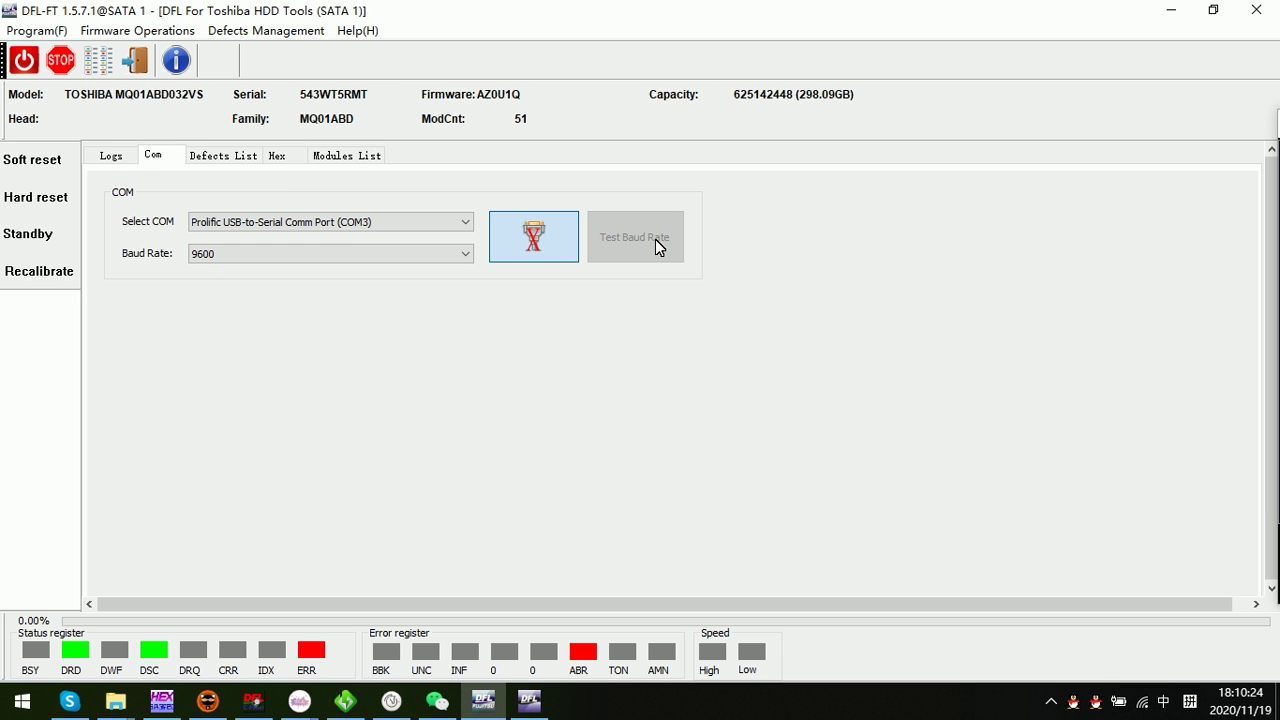
click(631, 244)
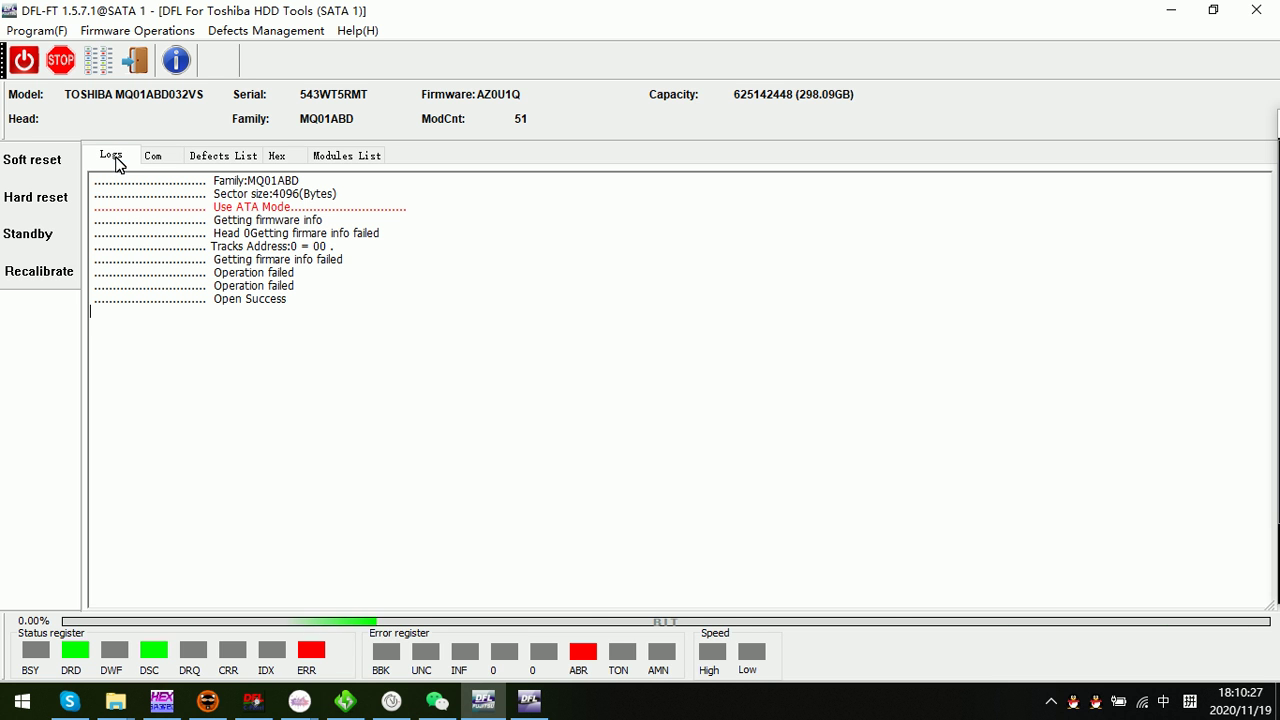
click(112, 157)
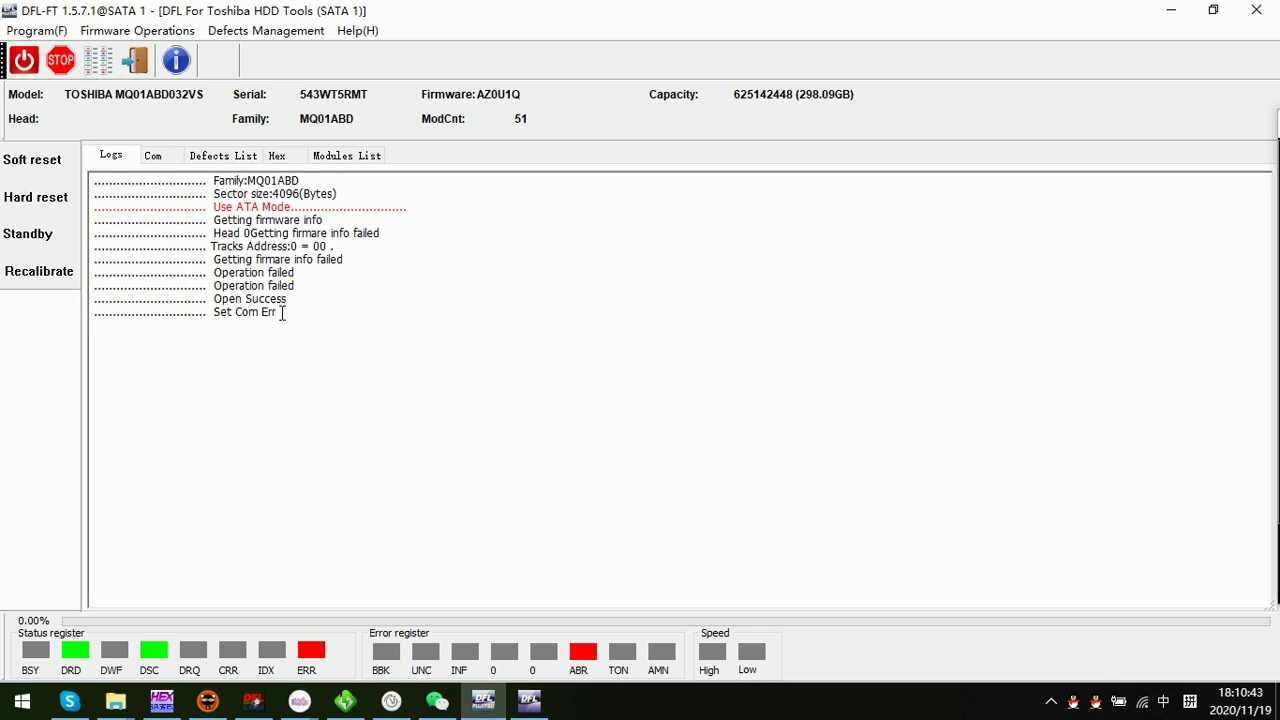
drag(301, 310, 165, 312)
click(322, 335)
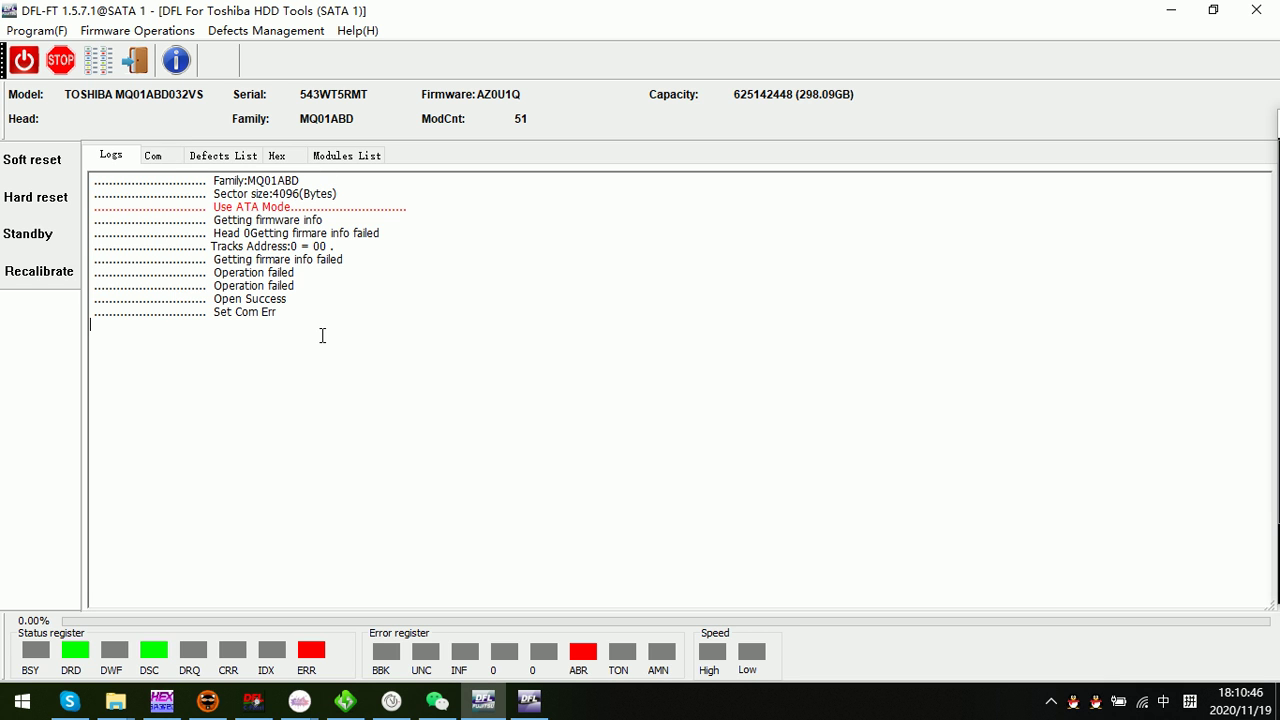
click(338, 156)
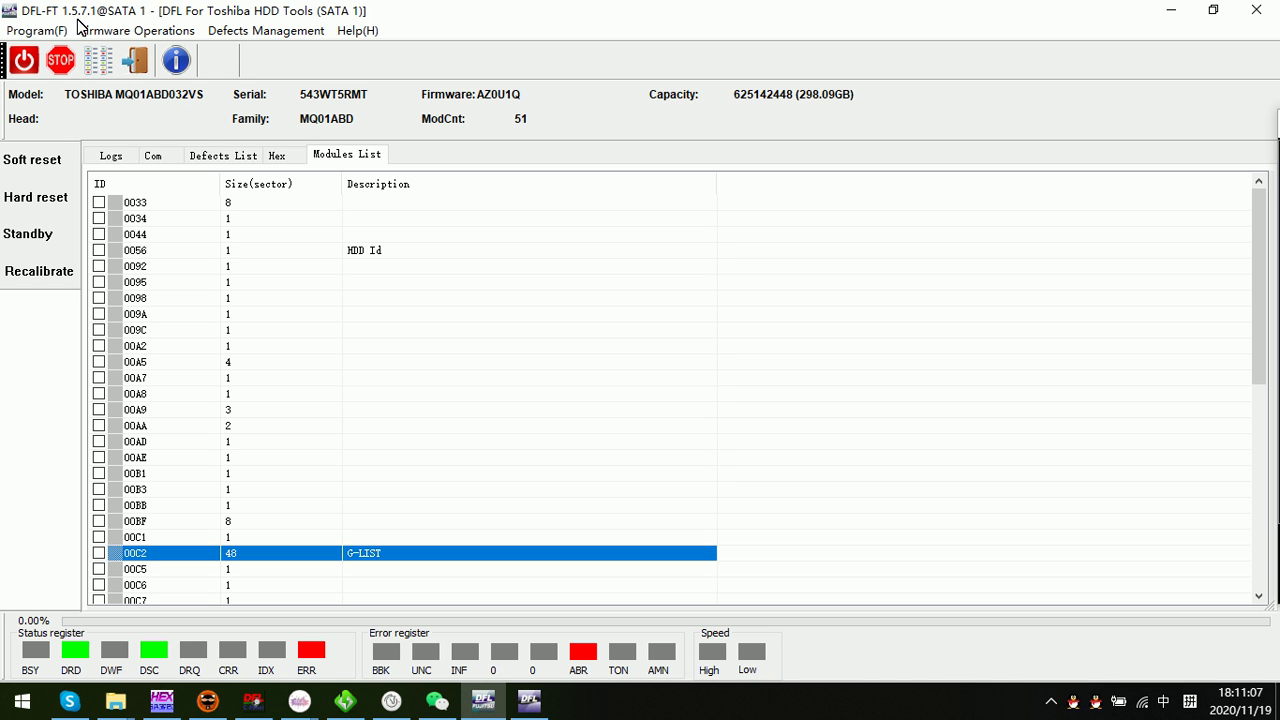
- Open DFL-FT's list of firmware operations from the menu bar
click(129, 30)
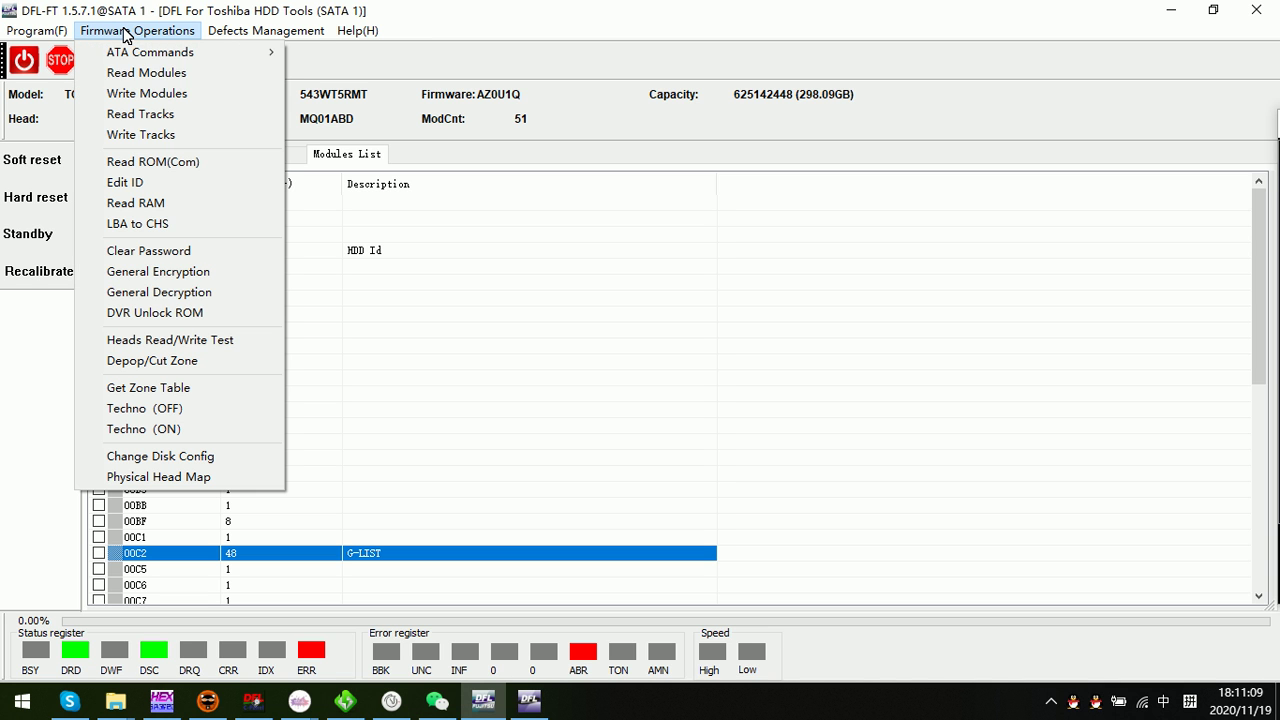
click(151, 313)
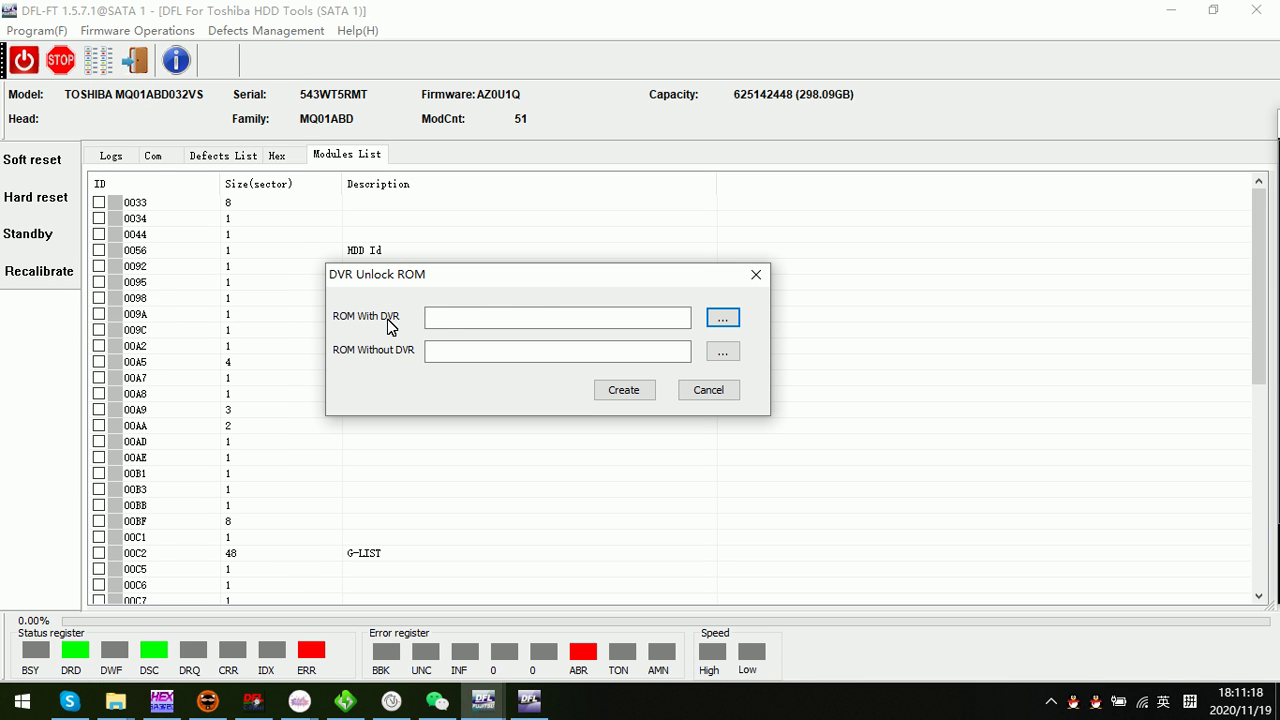
click(448, 318)
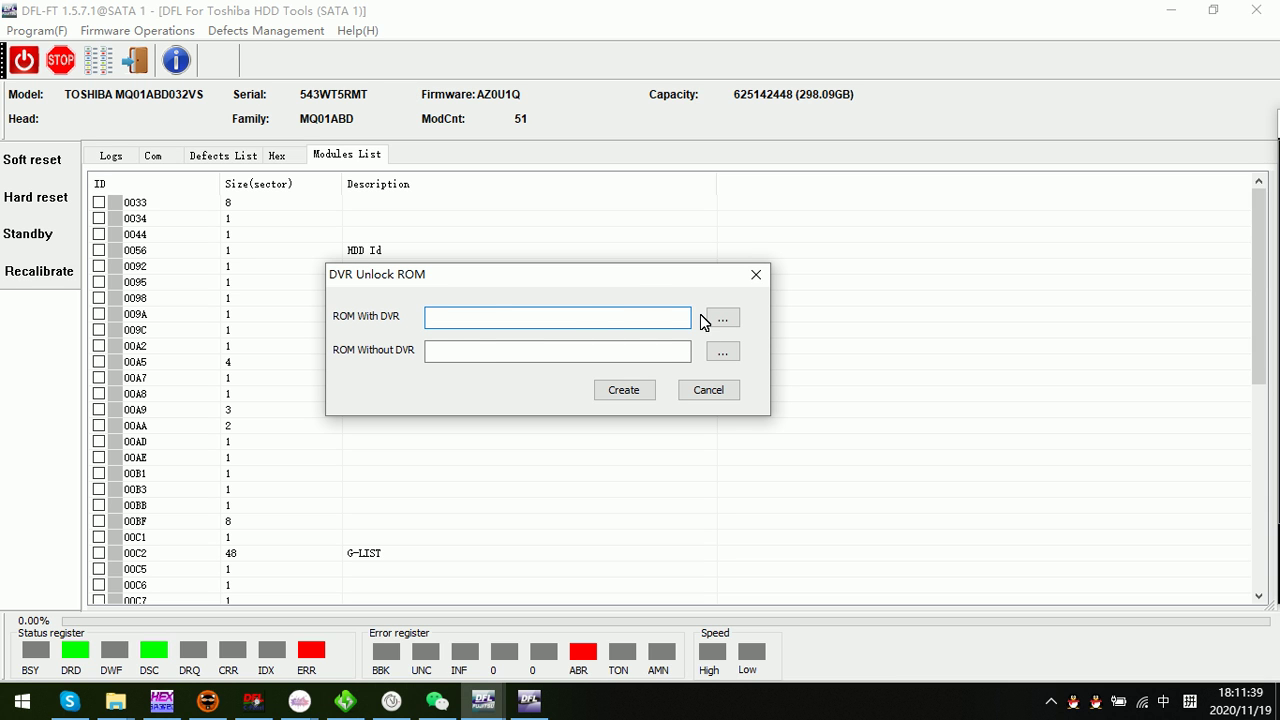
click(453, 349)
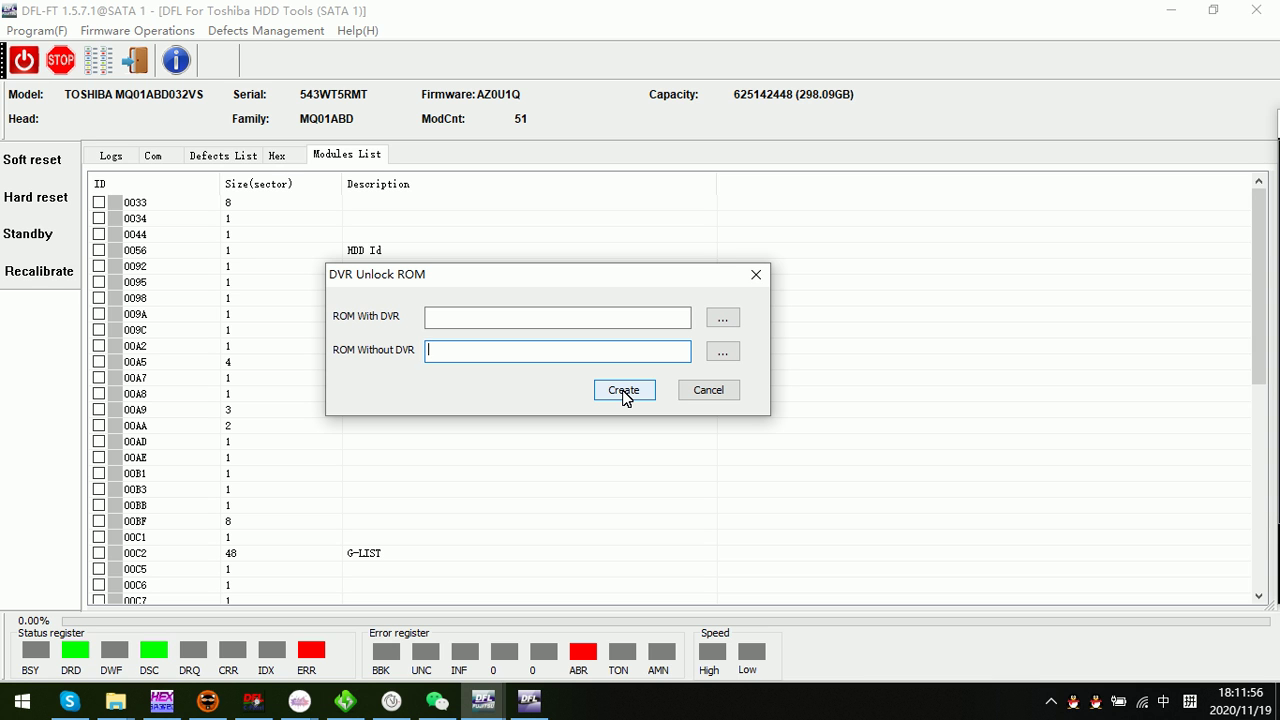
click(716, 405)
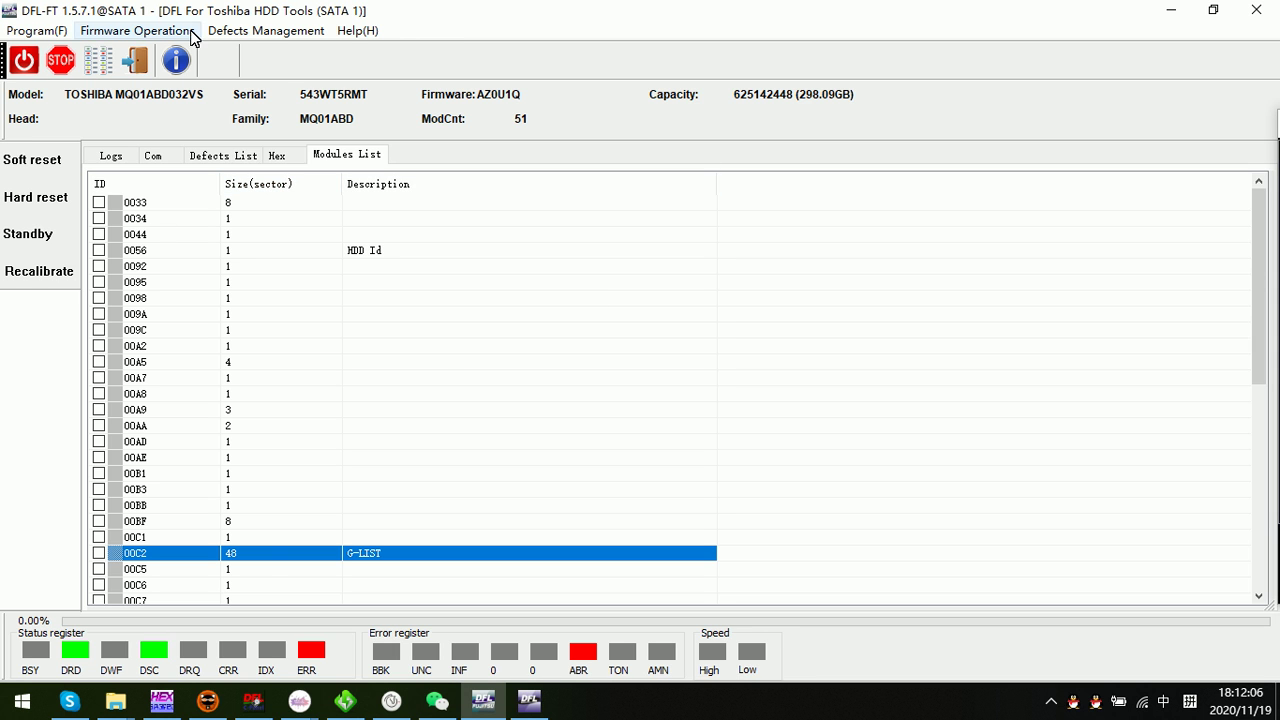
click(122, 33)
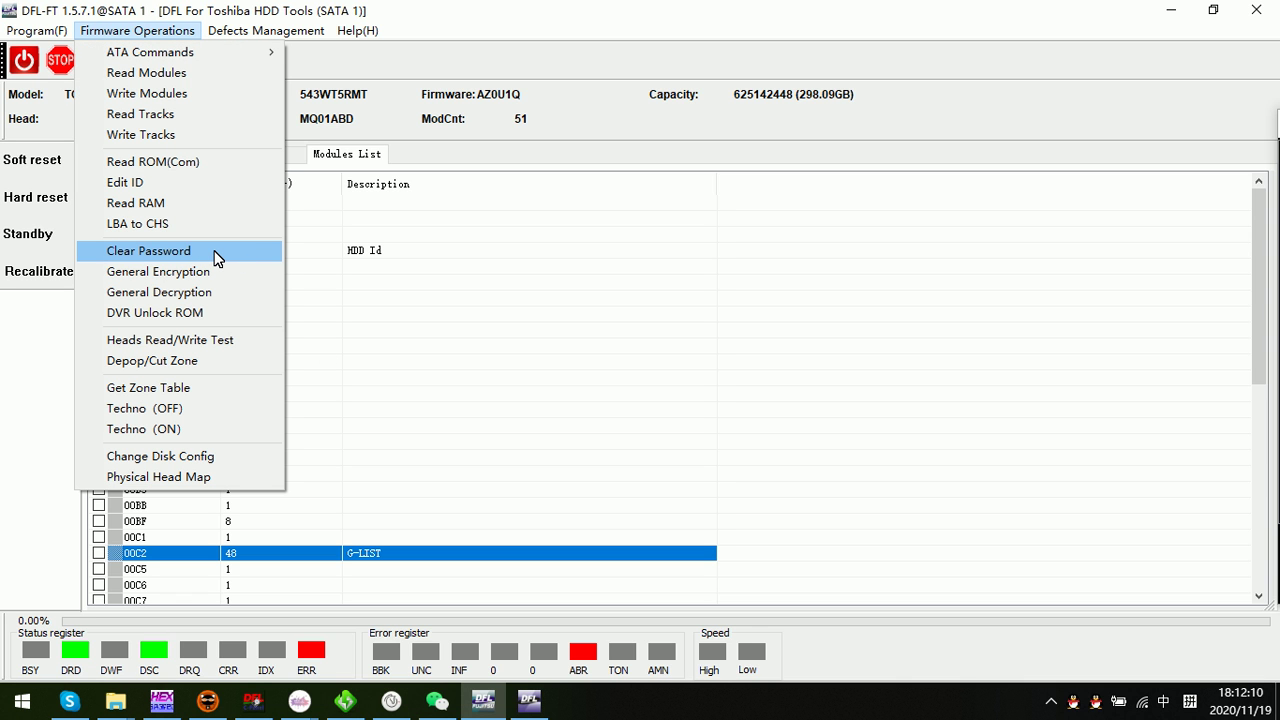
click(478, 129)
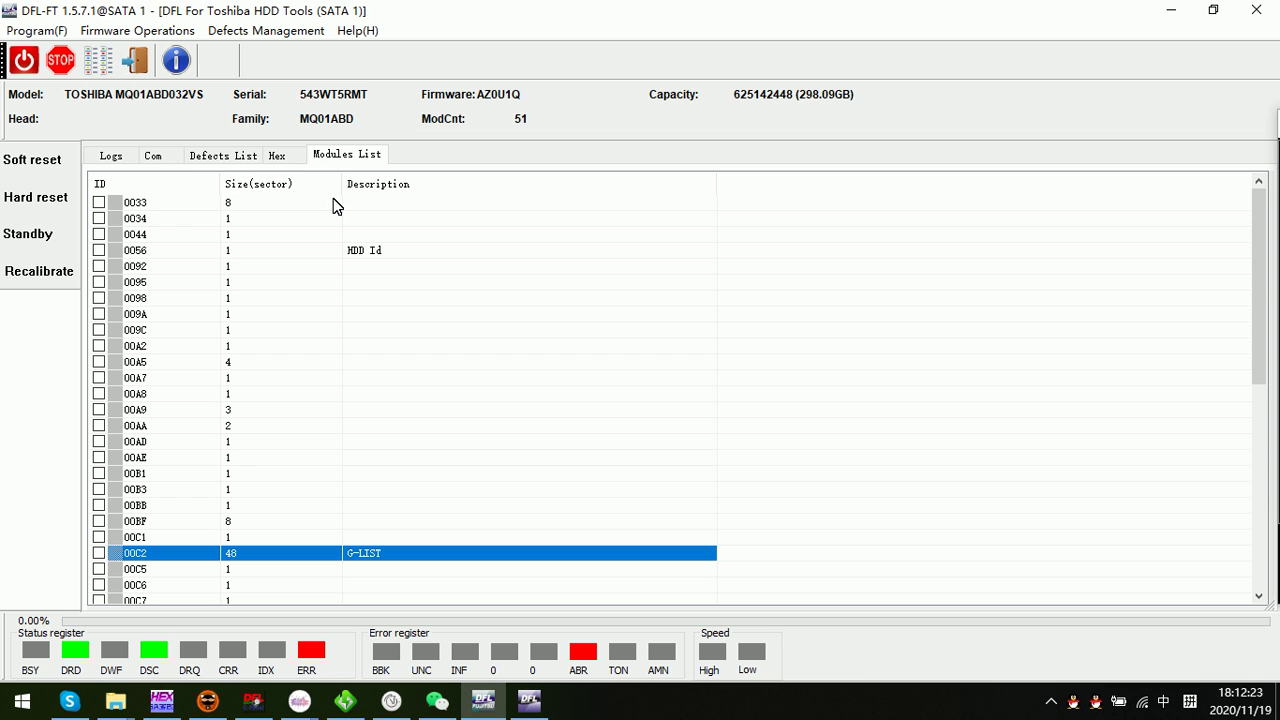
click(137, 30)
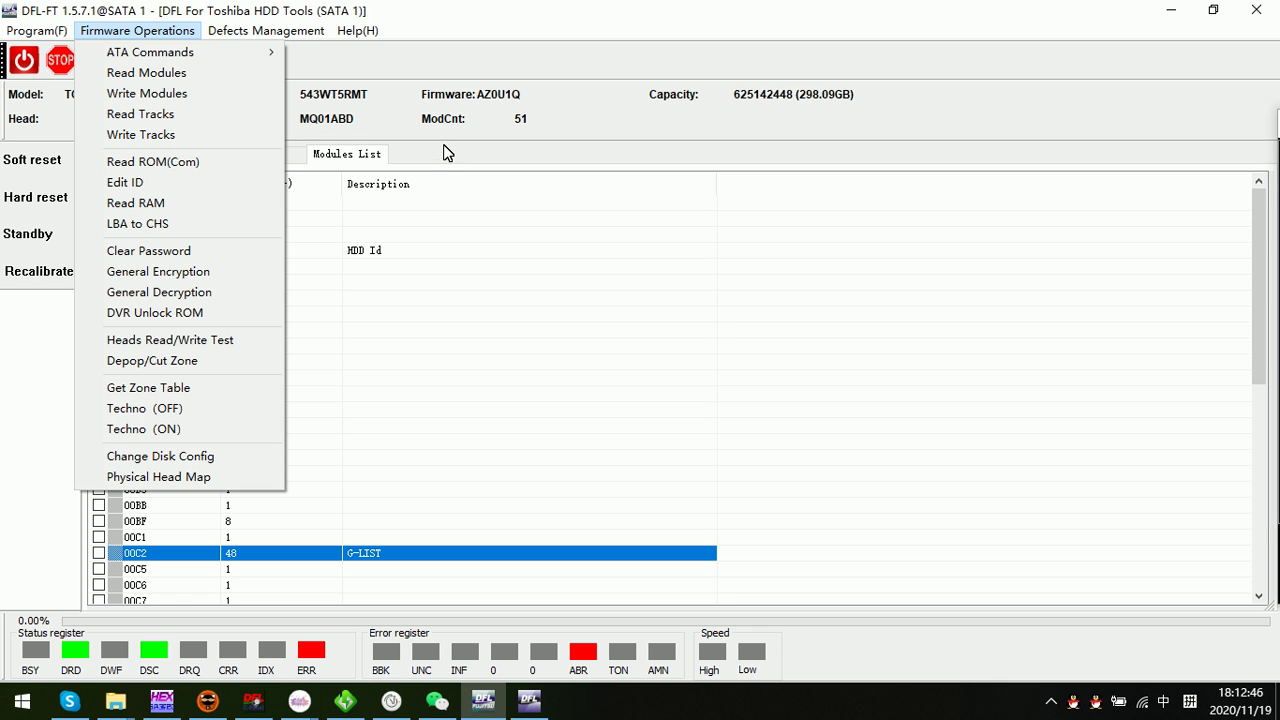
click(448, 151)
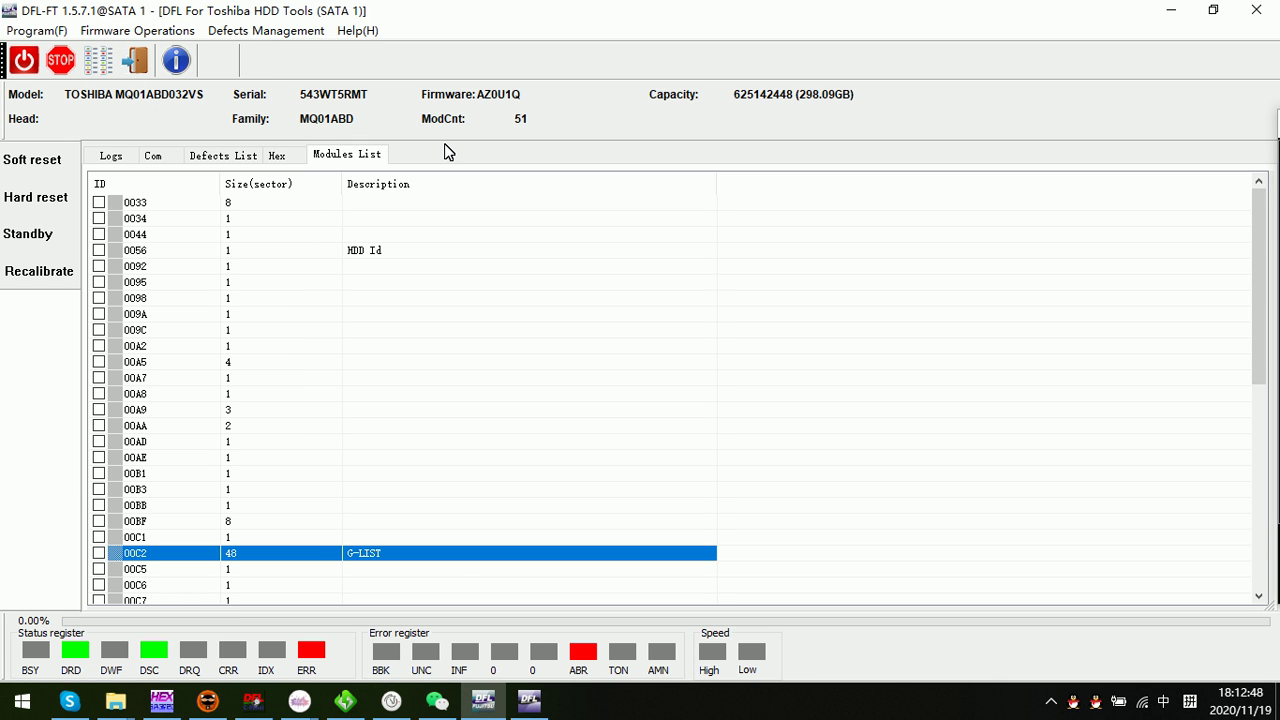